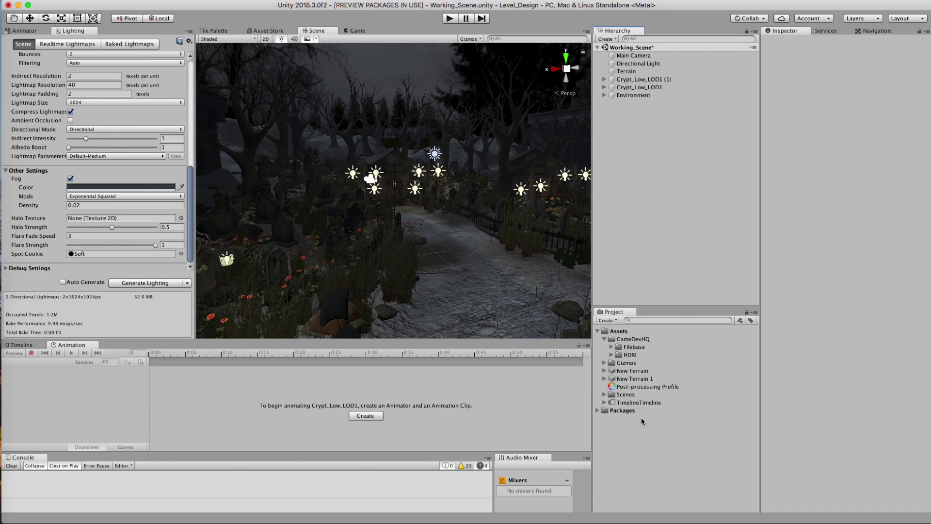
- Collapse the GameDevHQ asset folder and bring up the Window menu's editor list
{"action": "left_click", "coordinate": [604, 339]}
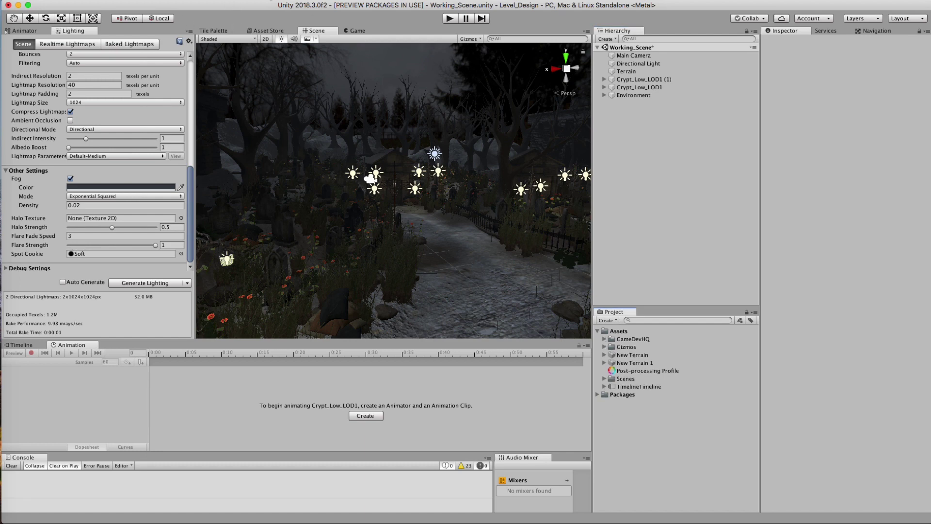
{"action": "left_click", "coordinate": [264, 0]}
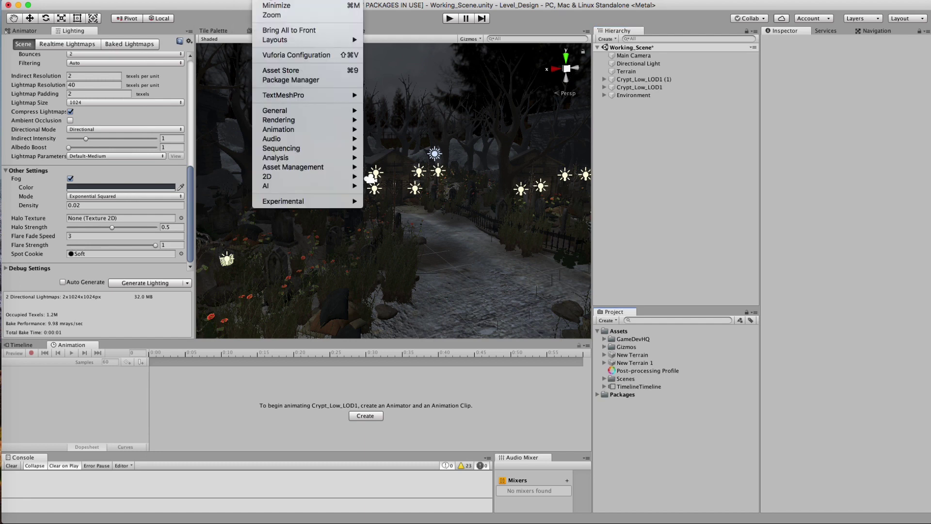
{"action": "left_click", "coordinate": [287, 81]}
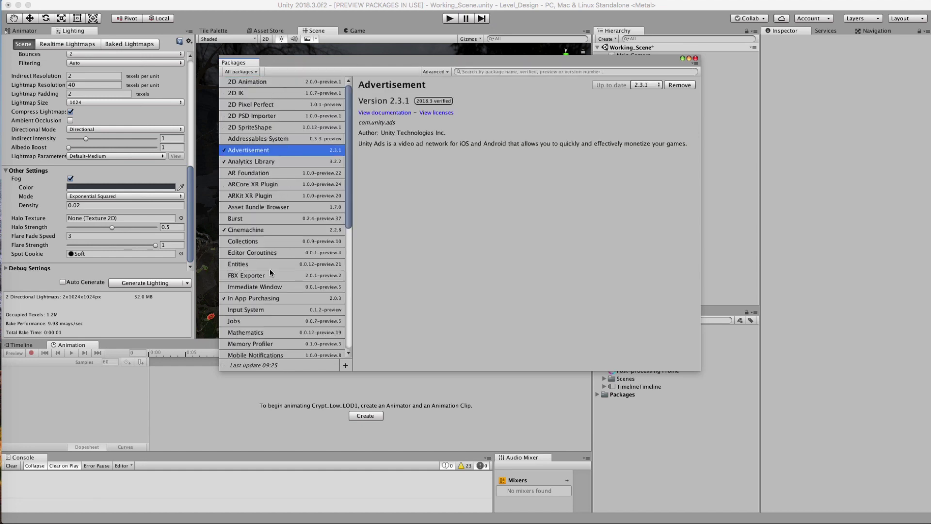
{"action": "scroll", "coordinate": [303, 229], "scroll_direction": "down", "scroll_amount": 5}
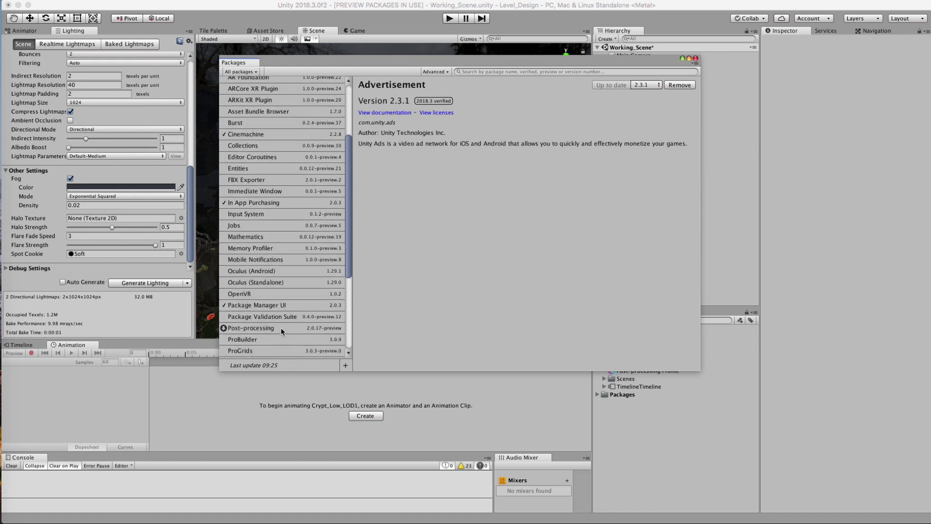
{"action": "left_click", "coordinate": [281, 329]}
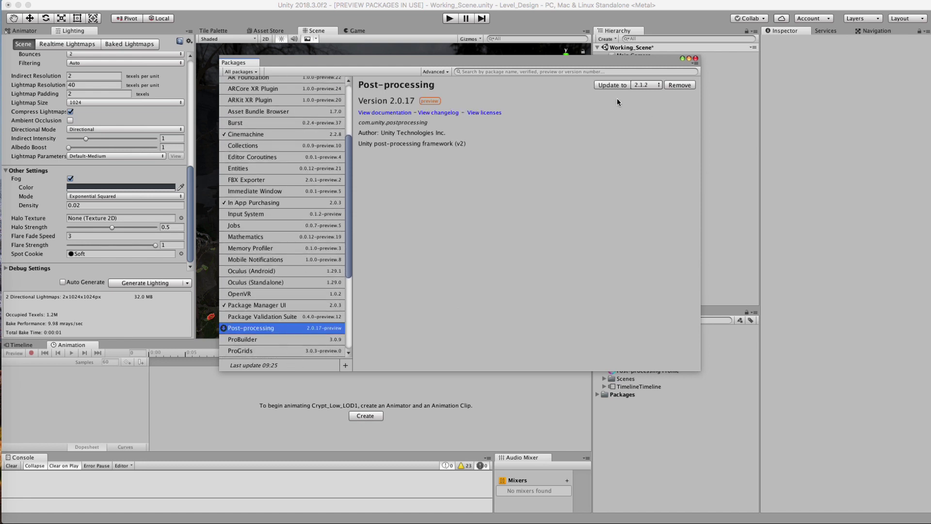
{"action": "left_click", "coordinate": [695, 58]}
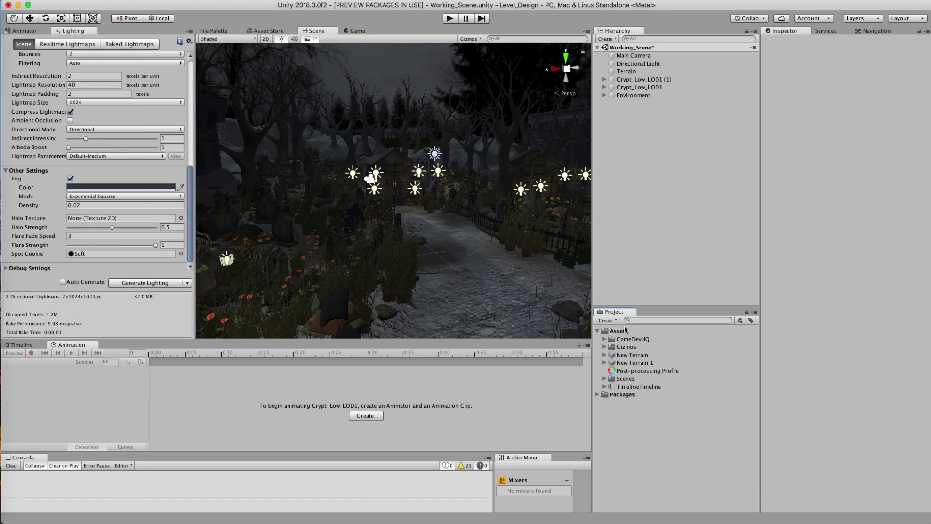
- Create a post-processing profile in Assets named 'Build Post-processing Profile'
{"action": "left_click", "coordinate": [607, 321]}
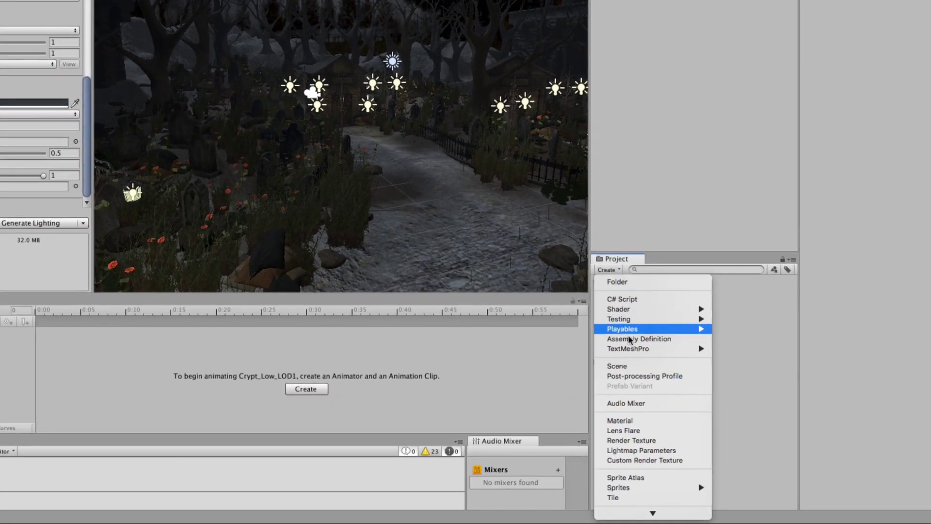
{"action": "left_click", "coordinate": [629, 375]}
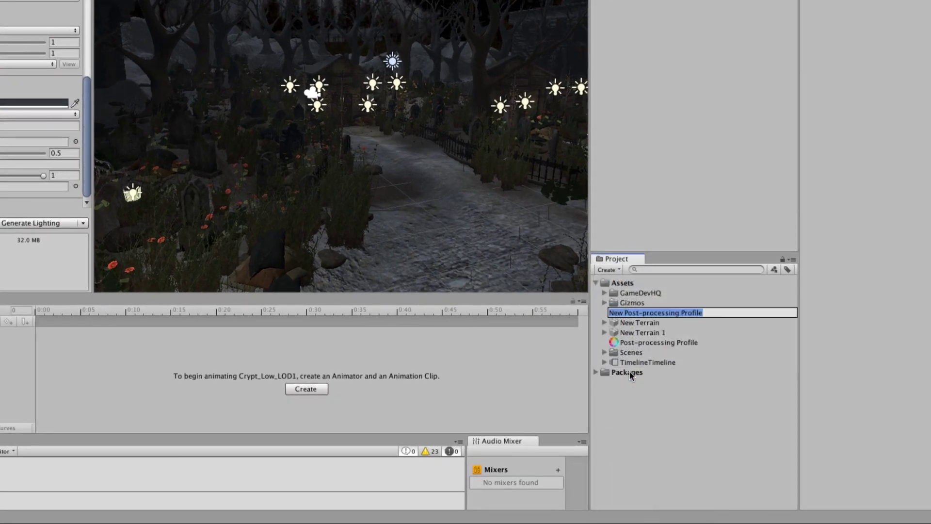
{"action": "left_click", "coordinate": [624, 313]}
{"action": "left_click_drag", "start_coordinate": [624, 313], "coordinate": [590, 311]}
{"action": "type", "text": "Build"}
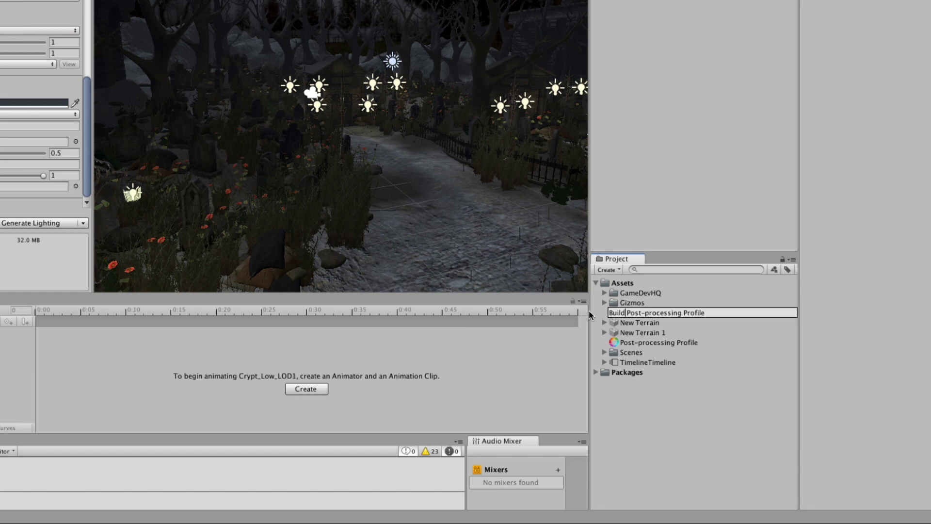
{"action": "key", "text": "Return"}
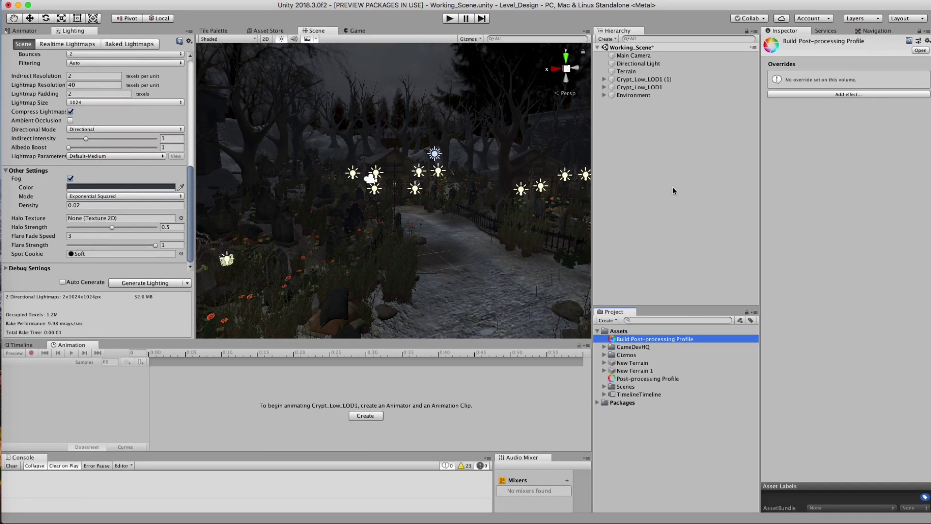
{"action": "left_click", "coordinate": [610, 39]}
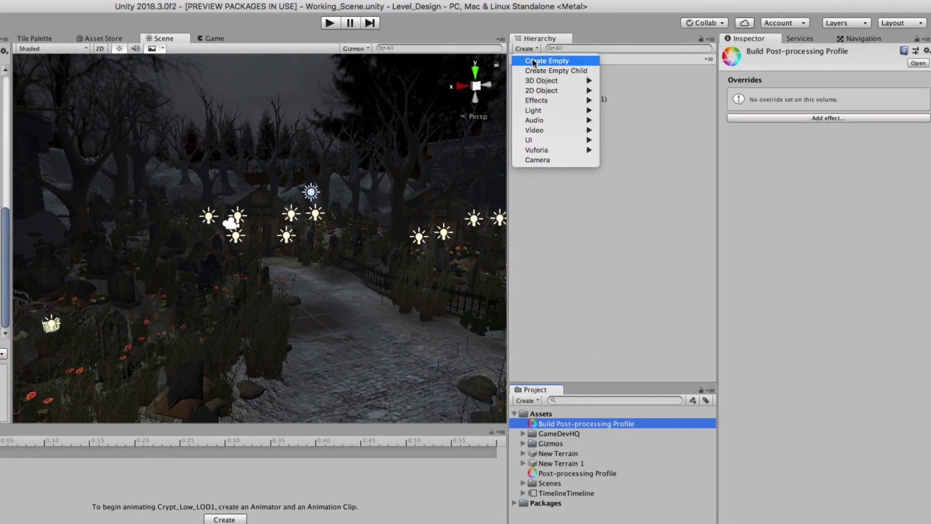
- Add an empty object named 'Post Processing' on the PostProcessing layer
{"action": "left_click", "coordinate": [589, 54]}
{"action": "key", "text": "Return"}
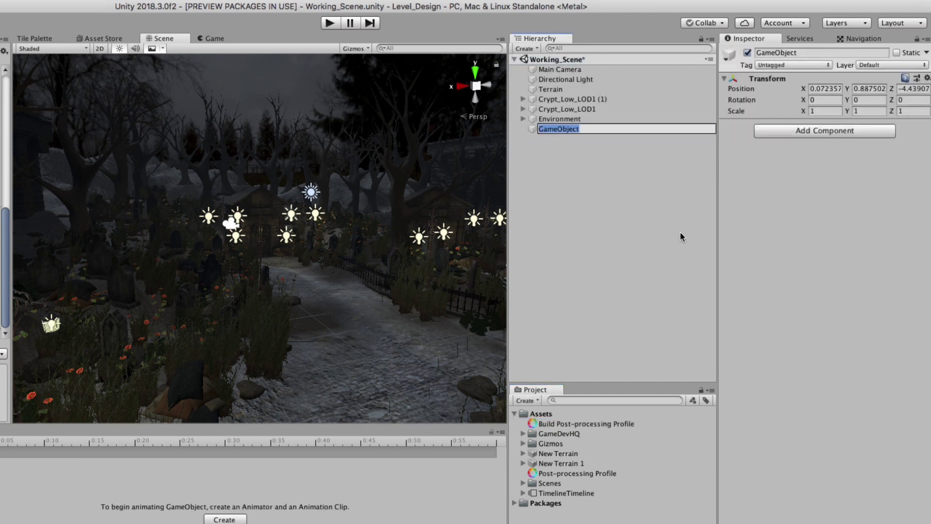
{"action": "type", "text": "Post Processing"}
{"action": "key", "text": "Return"}
{"action": "left_click", "coordinate": [869, 66]}
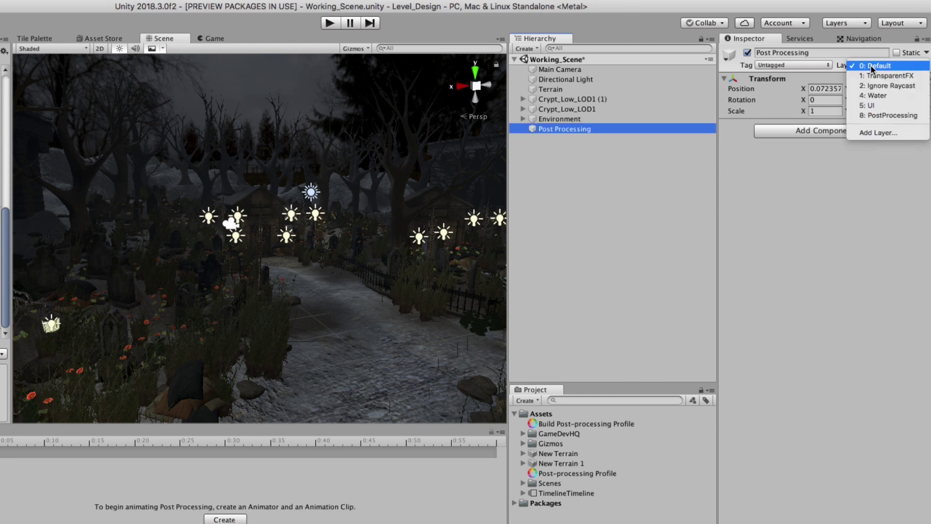
{"action": "left_click", "coordinate": [871, 117]}
- Give it a Post Process Volume using Build Post-processing Profile
{"action": "left_click", "coordinate": [813, 133]}
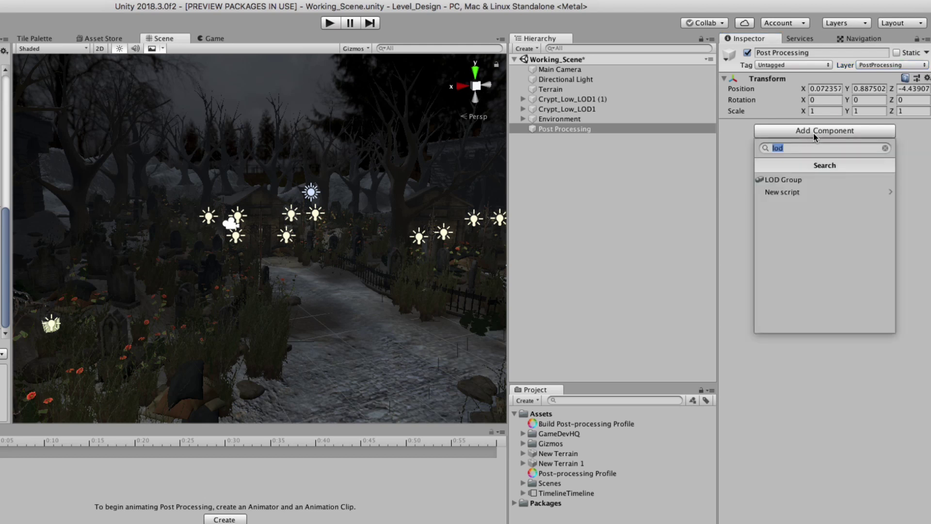
{"action": "type", "text": "post"}
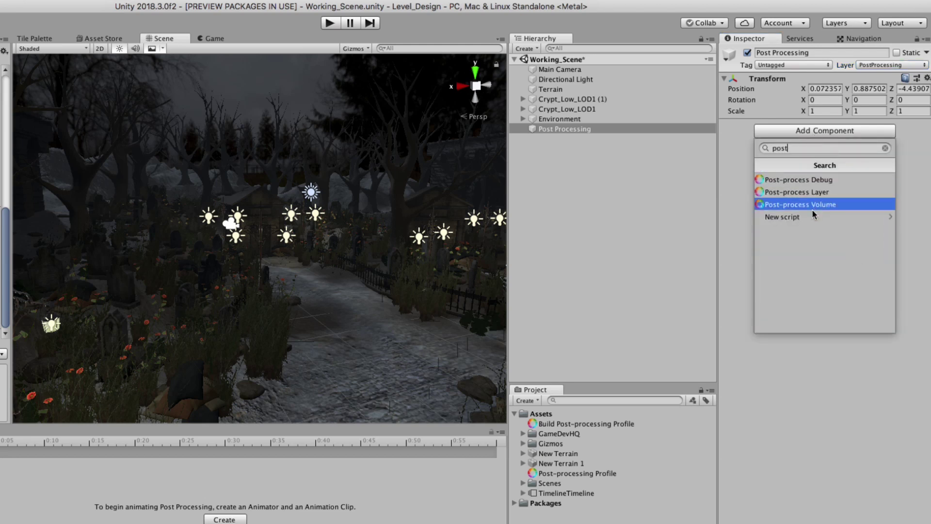
{"action": "left_click", "coordinate": [782, 205]}
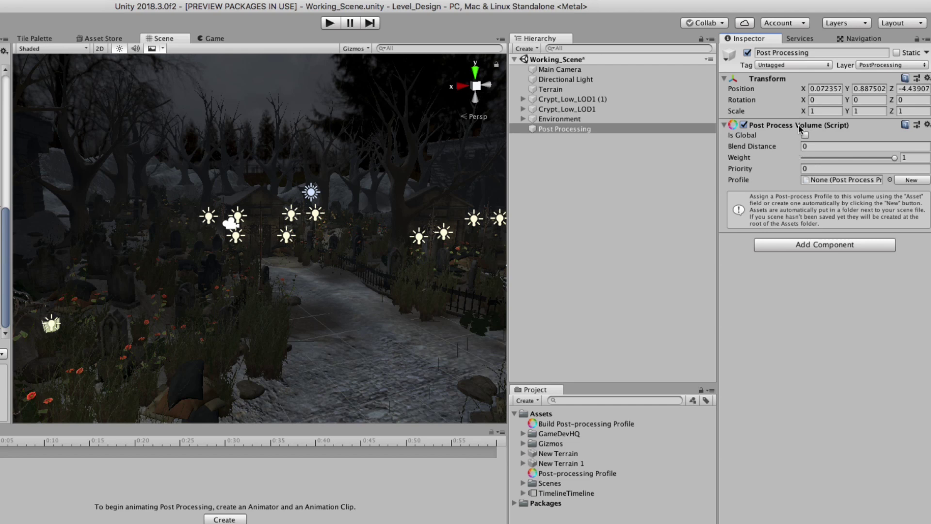
{"action": "left_click_drag", "start_coordinate": [590, 426], "coordinate": [822, 182]}
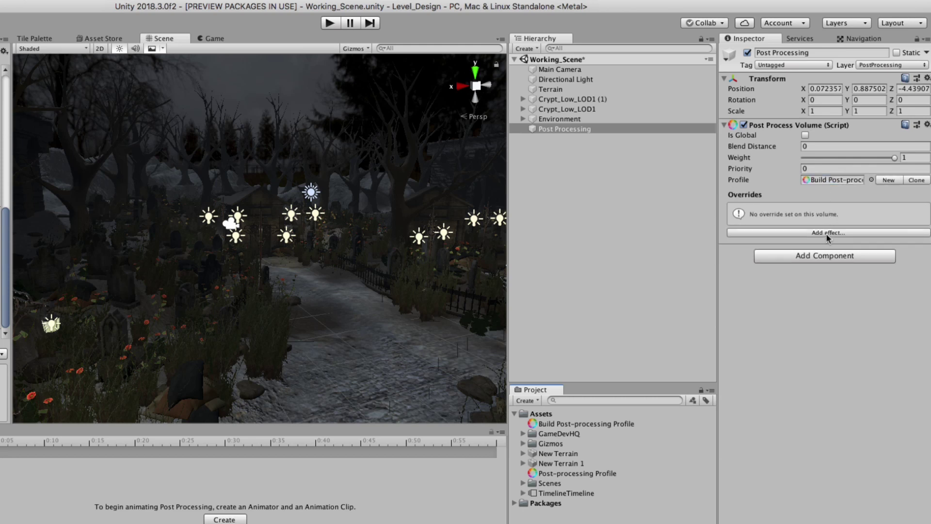
{"action": "left_click", "coordinate": [542, 71]}
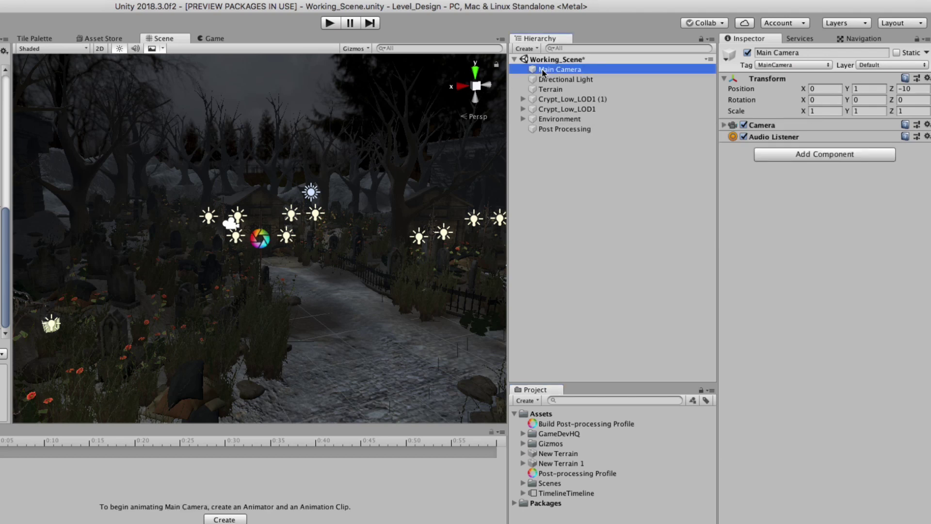
- Add a Post Process Layer to the Main Camera that blends volumes on the PostProcessing layer
{"action": "left_click", "coordinate": [809, 154]}
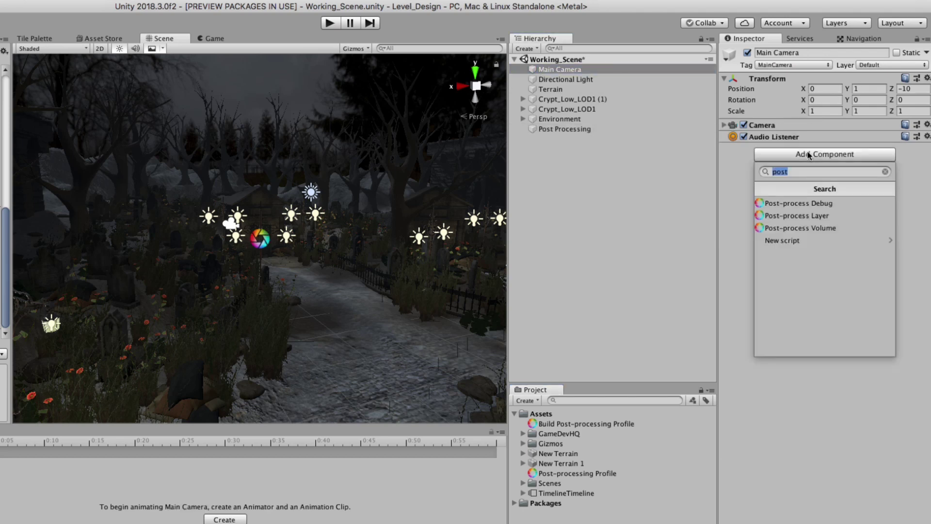
{"action": "left_click", "coordinate": [815, 215]}
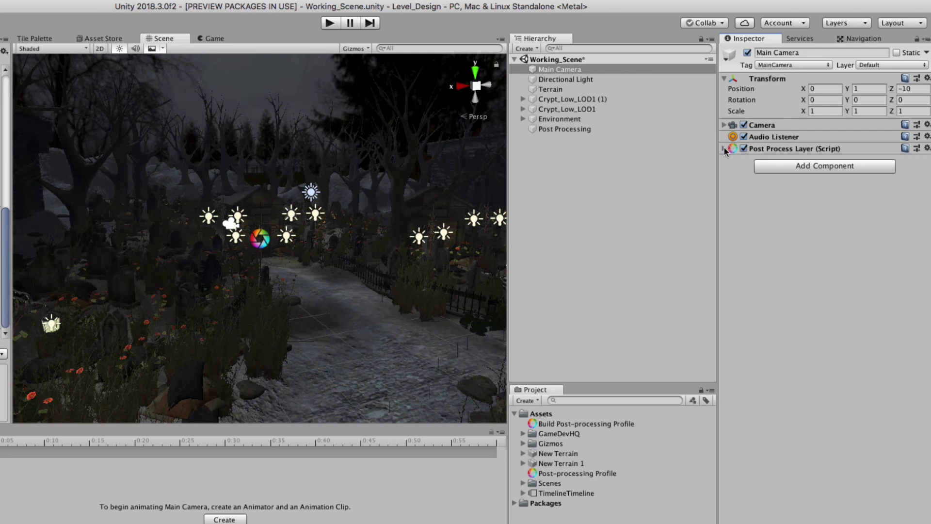
{"action": "left_click", "coordinate": [724, 149]}
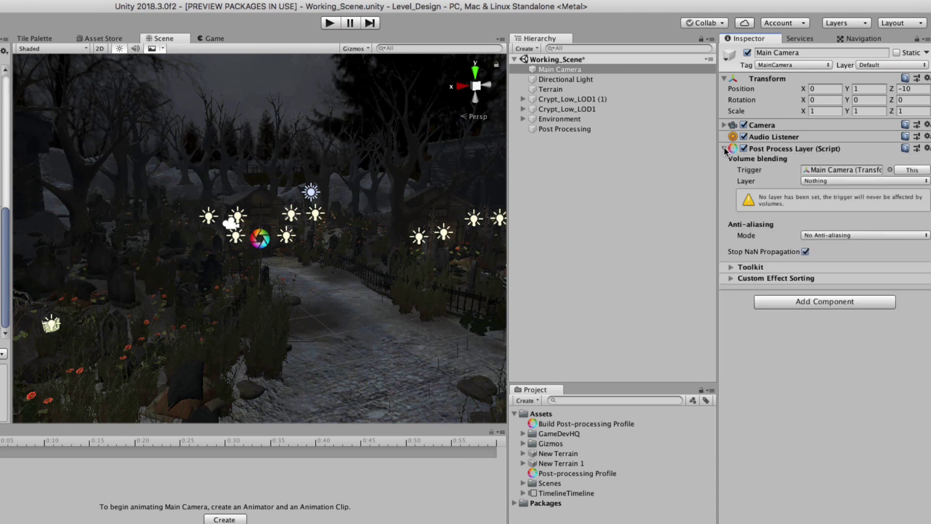
{"action": "left_click", "coordinate": [833, 181]}
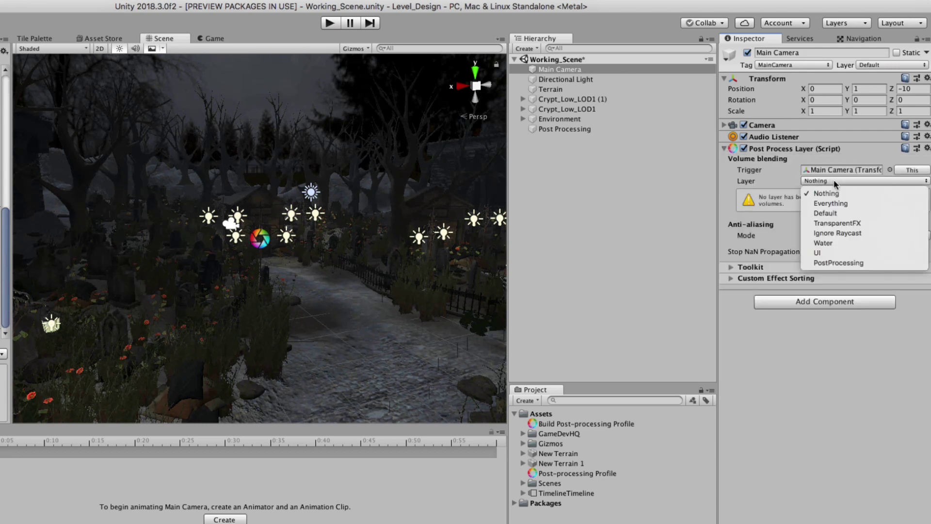
{"action": "left_click", "coordinate": [843, 264]}
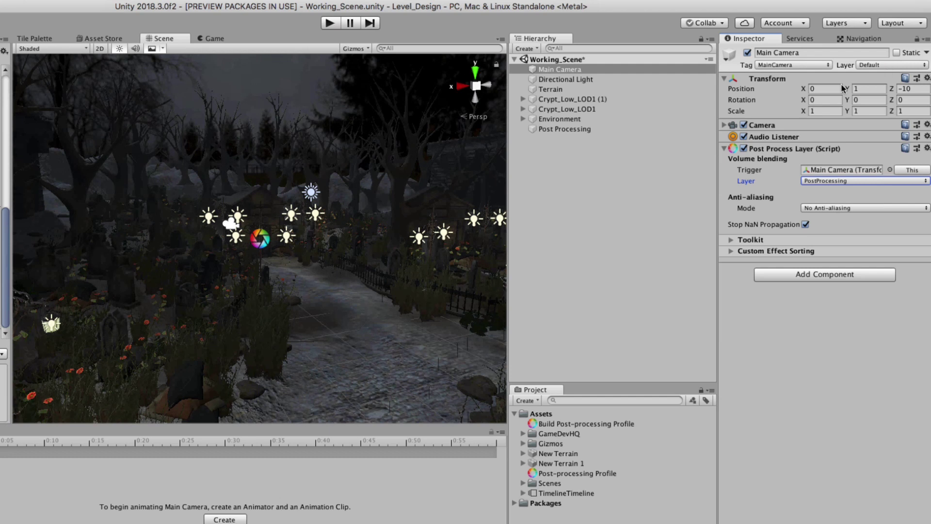
{"action": "left_click", "coordinate": [553, 130]}
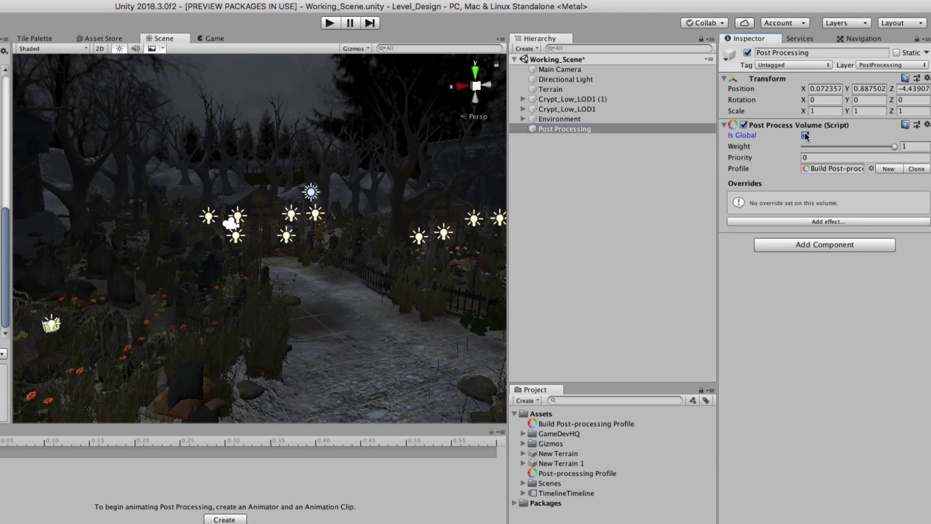
- Add a Color Grading effect to the Post Process Volume and expand its settings
{"action": "left_click", "coordinate": [808, 169]}
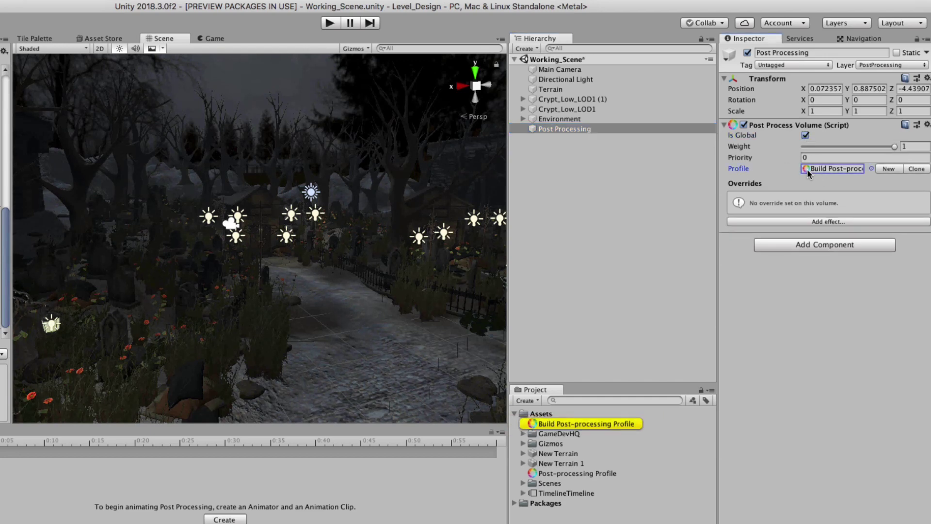
{"action": "left_click", "coordinate": [814, 220]}
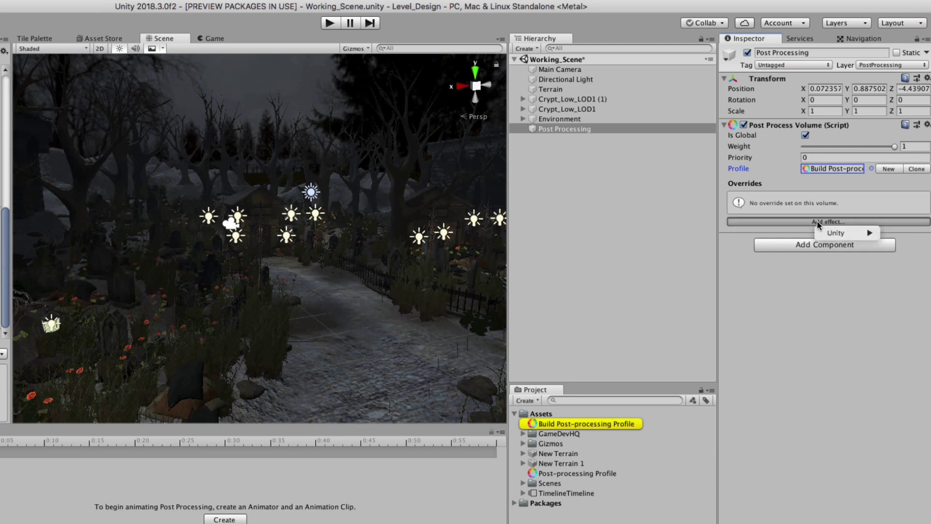
{"action": "mouse_move", "coordinate": [837, 235]}
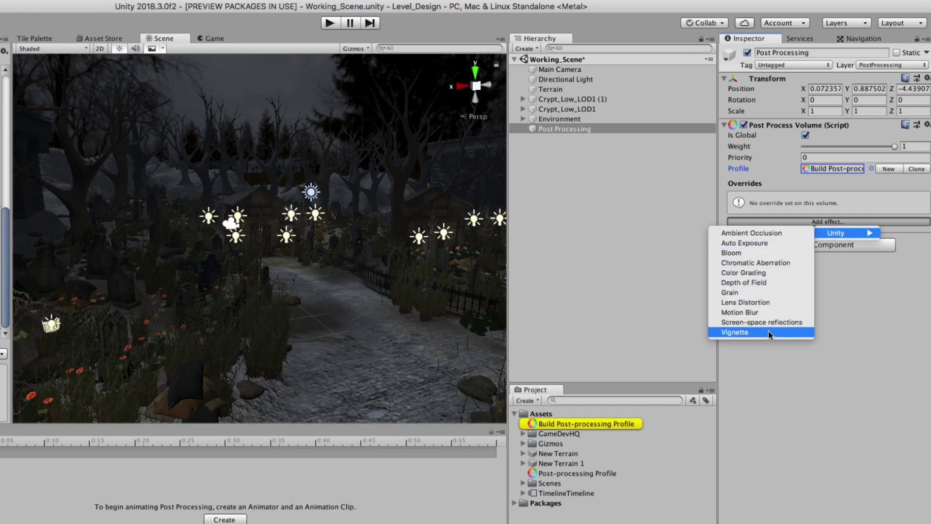
{"action": "left_click", "coordinate": [765, 273]}
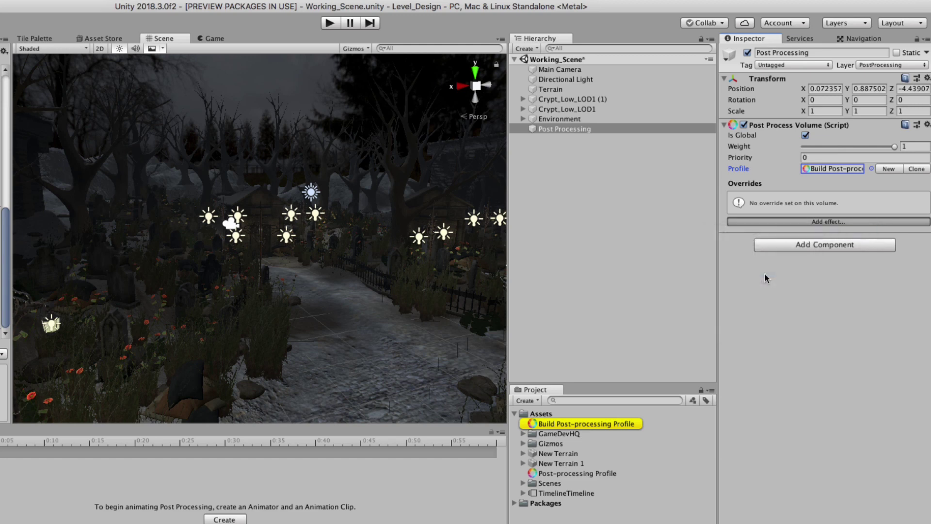
{"action": "left_click", "coordinate": [730, 196]}
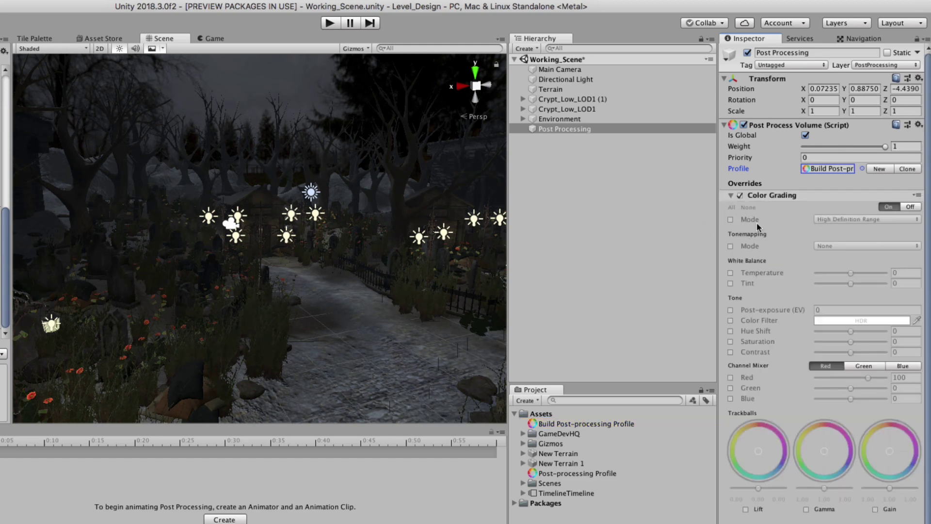
- Enable Post-exposure, darken it, and compare with scene effects toggled off and on
{"action": "left_click", "coordinate": [730, 309]}
{"action": "left_click_drag", "start_coordinate": [795, 310], "coordinate": [741, 295]}
{"action": "left_click", "coordinate": [152, 50]}
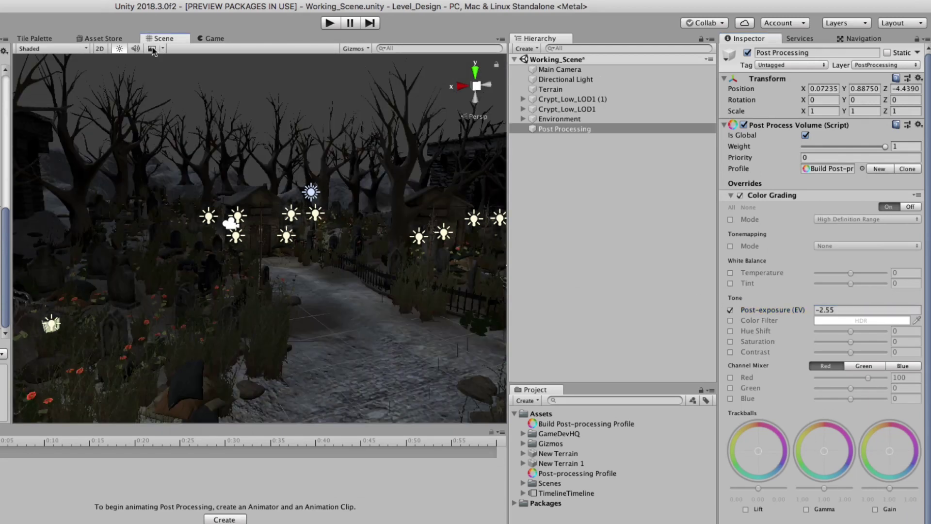
{"action": "left_click", "coordinate": [152, 49]}
{"action": "left_click", "coordinate": [153, 49]}
{"action": "left_click", "coordinate": [152, 50]}
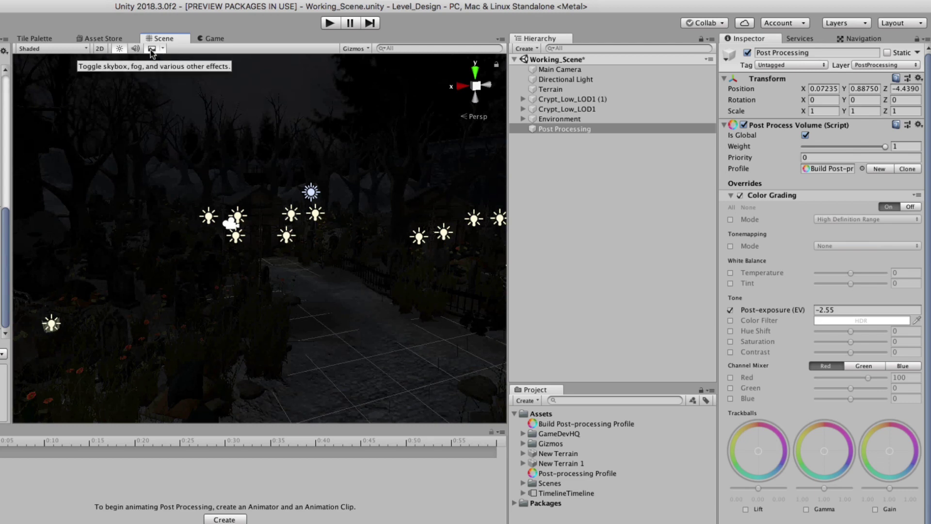
{"action": "left_click", "coordinate": [151, 49]}
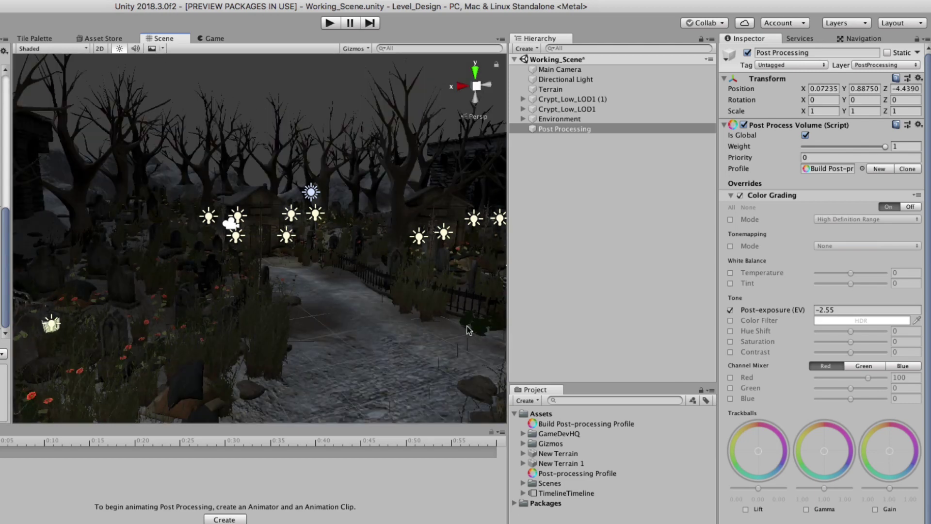
- Try Post-exposure values around -0.19, then switch the override off at -1.06
{"action": "left_click", "coordinate": [883, 310]}
{"action": "type", "text": "-0.19"}
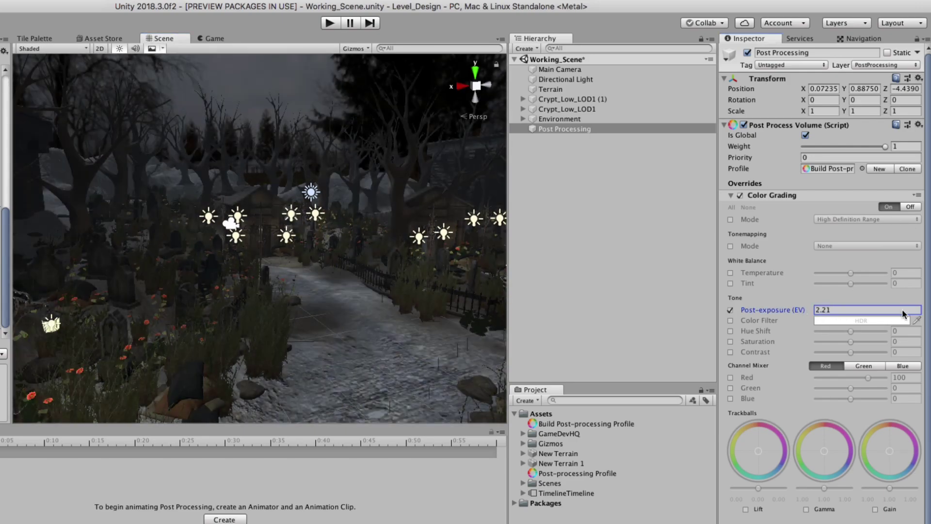
{"action": "mouse_move", "coordinate": [807, 310]}
{"action": "left_mouse_down"}
{"action": "mouse_move", "coordinate": [844, 310]}
{"action": "mouse_move", "coordinate": [756, 312]}
{"action": "mouse_move", "coordinate": [820, 309]}
{"action": "mouse_move", "coordinate": [797, 306]}
{"action": "left_mouse_up"}
{"action": "left_click", "coordinate": [730, 310]}
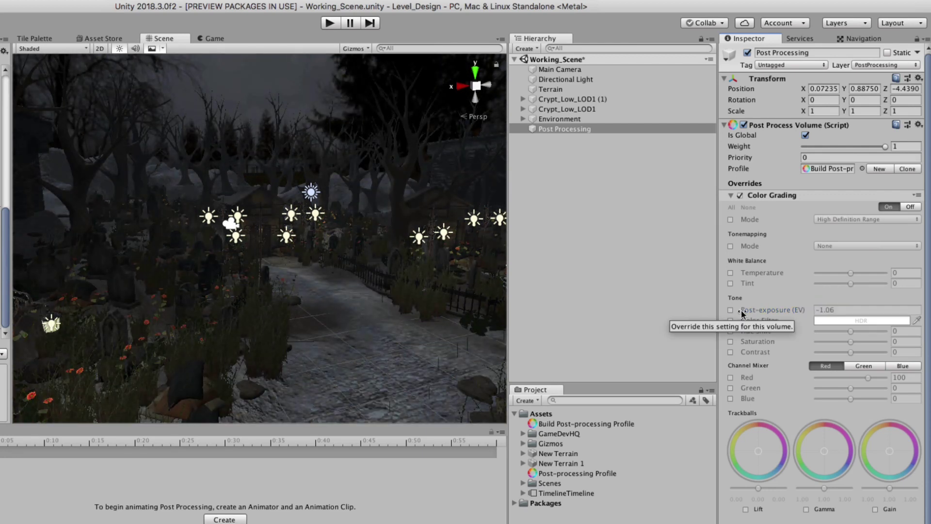
{"action": "left_click", "coordinate": [731, 220]}
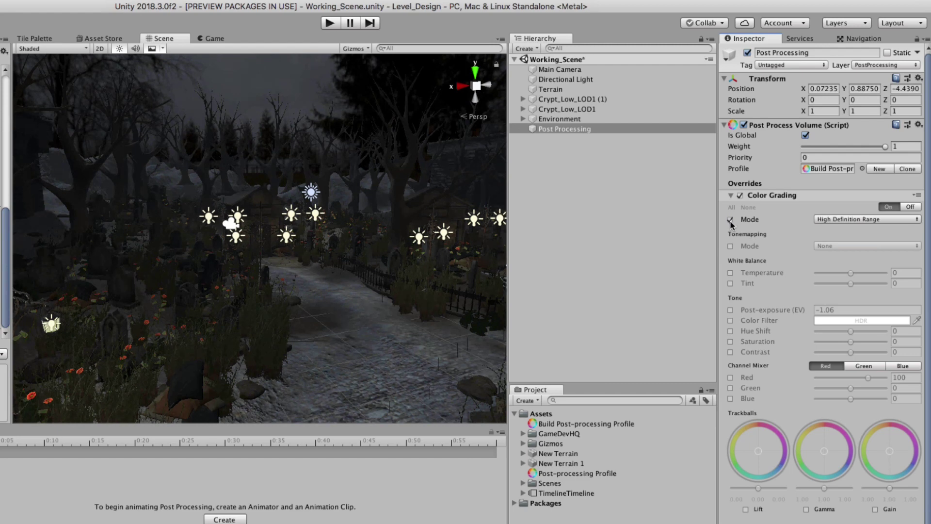
- Keep High Definition Range grading mode and enable Neutral tonemapping
{"action": "left_click", "coordinate": [836, 219]}
{"action": "left_click", "coordinate": [796, 273]}
{"action": "left_click", "coordinate": [730, 247]}
{"action": "left_click", "coordinate": [827, 246]}
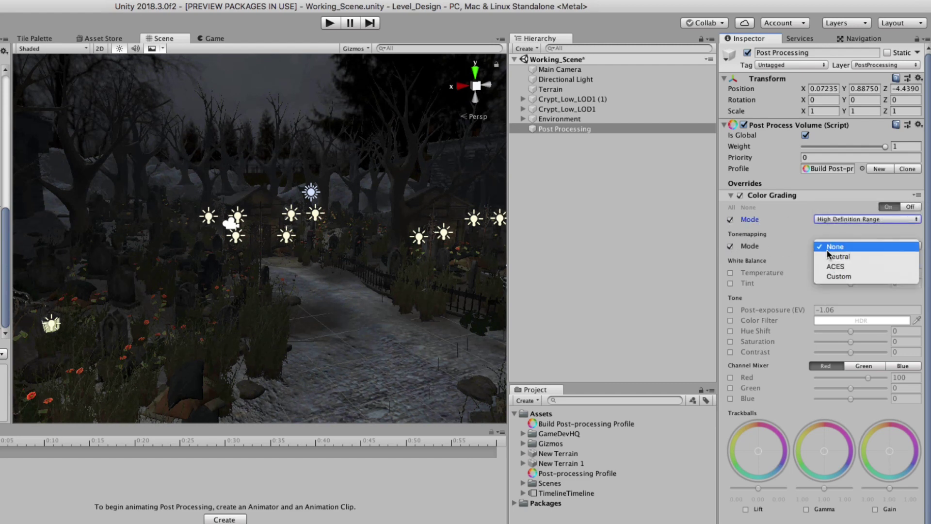
{"action": "left_click", "coordinate": [834, 247]}
{"action": "left_click", "coordinate": [827, 246]}
{"action": "left_click", "coordinate": [829, 257]}
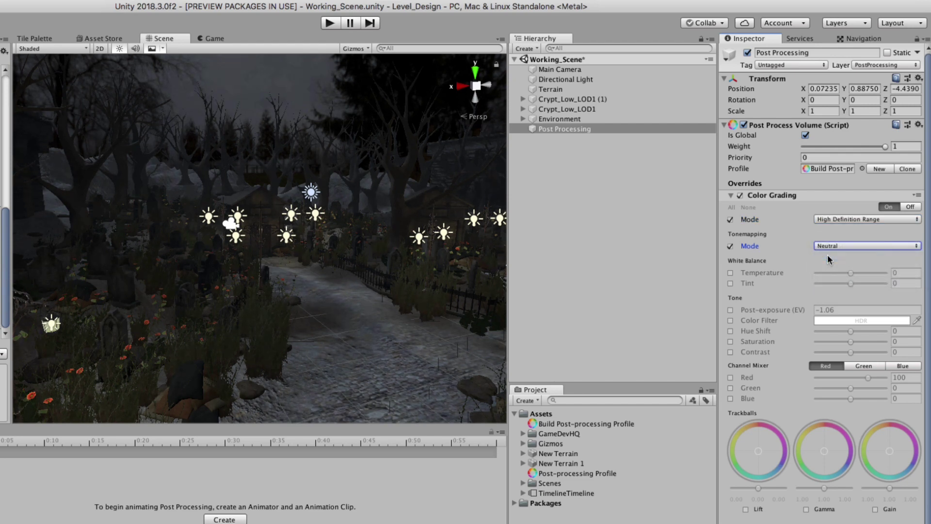
- Try ACES and Custom tonemapping, then settle back on Neutral
{"action": "left_click", "coordinate": [835, 247]}
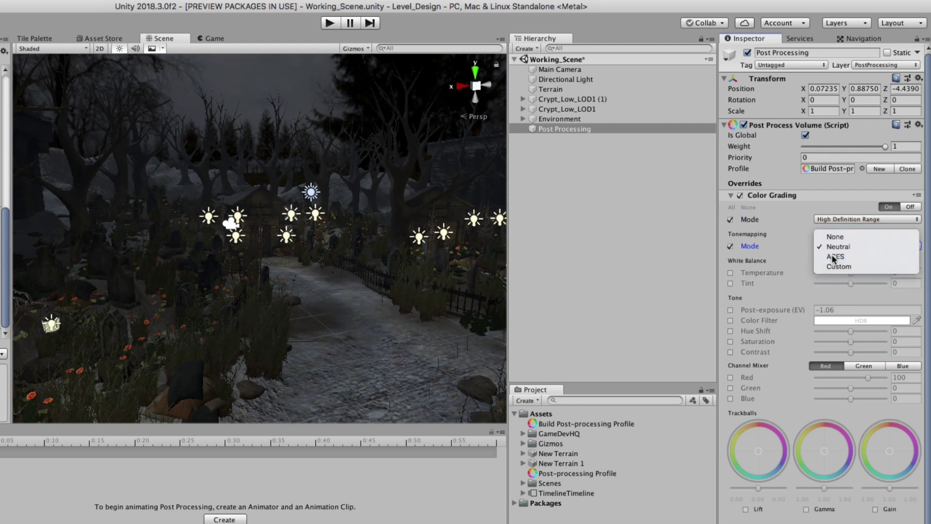
{"action": "left_click", "coordinate": [833, 257]}
{"action": "left_click", "coordinate": [827, 247]}
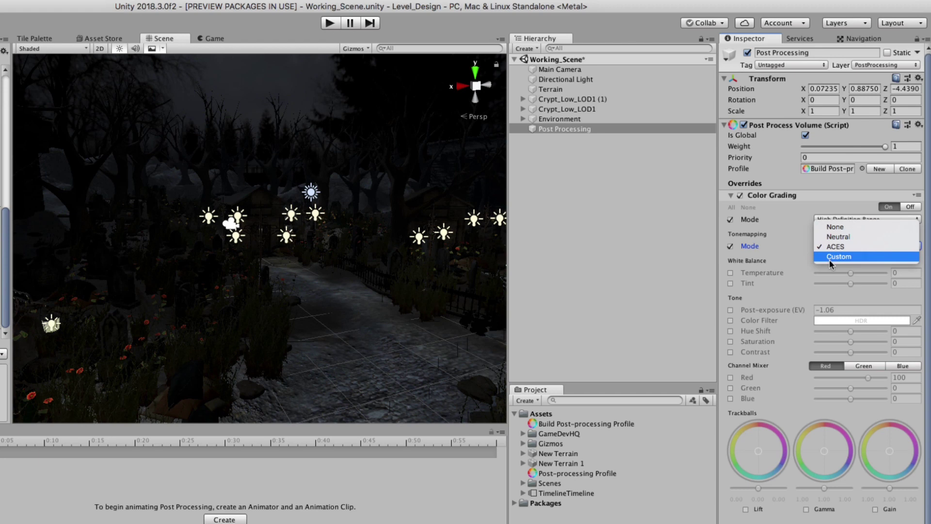
{"action": "left_click", "coordinate": [830, 257]}
{"action": "left_click", "coordinate": [828, 247]}
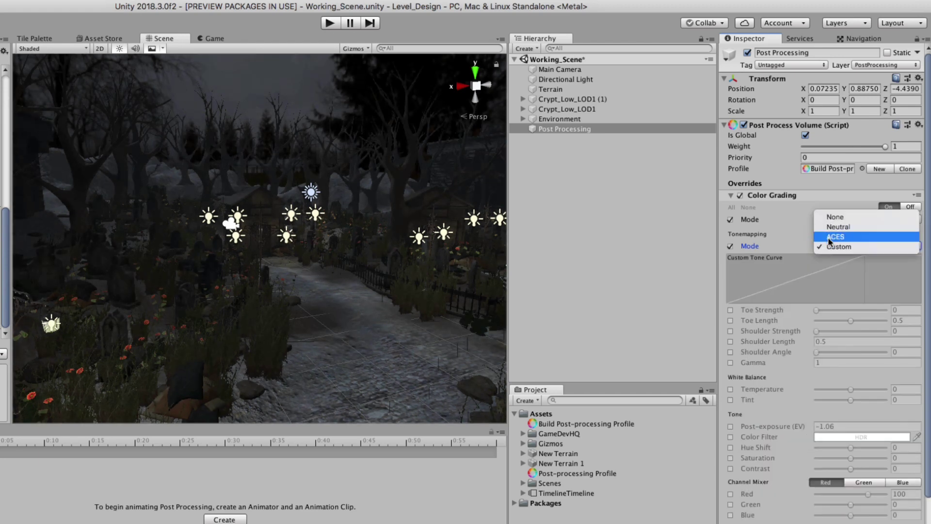
{"action": "left_click", "coordinate": [830, 225]}
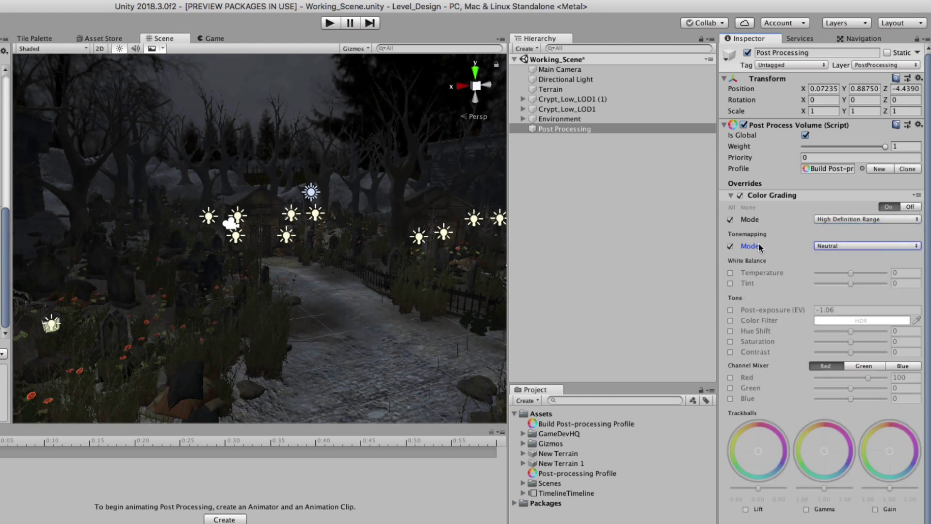
{"action": "left_click", "coordinate": [731, 246]}
{"action": "left_click", "coordinate": [730, 246]}
- Enable white balance Temperature, try warm and cold extremes, and settle on -13
{"action": "left_click", "coordinate": [730, 273]}
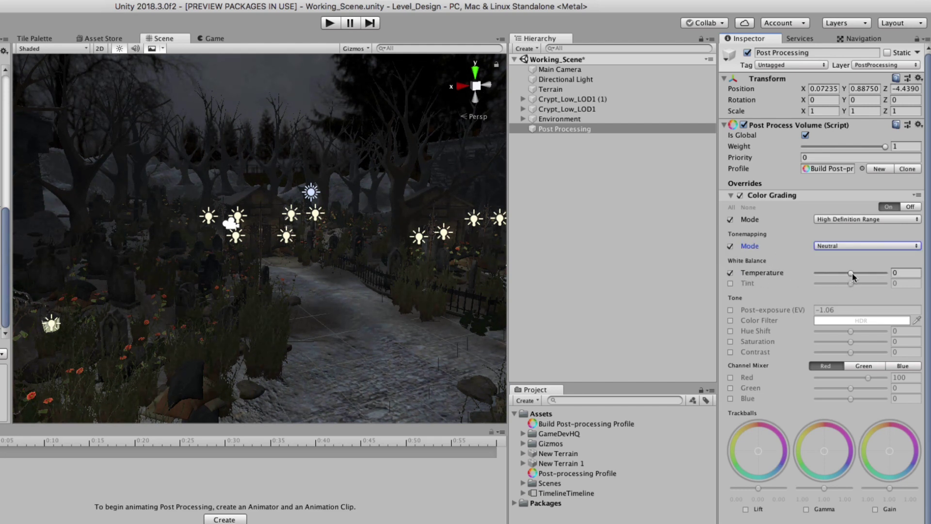
{"action": "left_click_drag", "start_coordinate": [851, 274], "coordinate": [895, 274]}
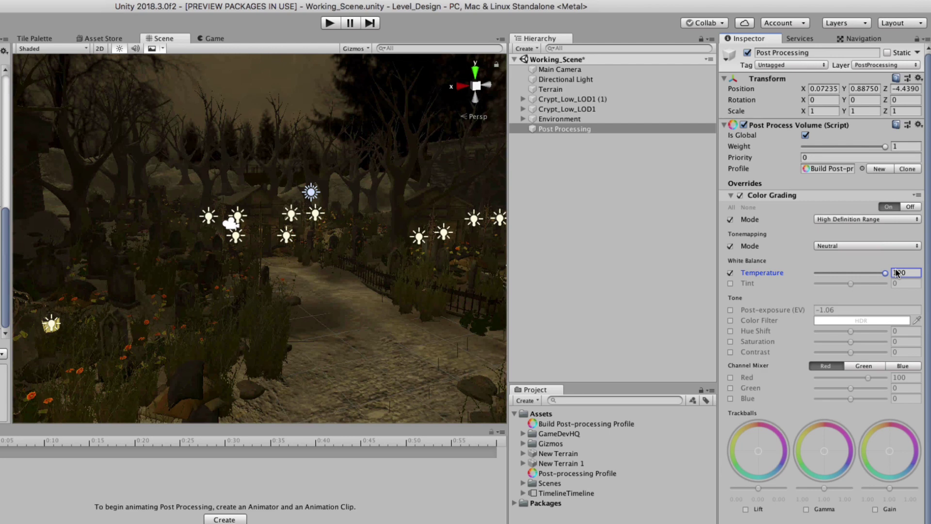
{"action": "left_click_drag", "start_coordinate": [884, 274], "coordinate": [797, 280]}
{"action": "left_click_drag", "start_coordinate": [816, 275], "coordinate": [844, 277]}
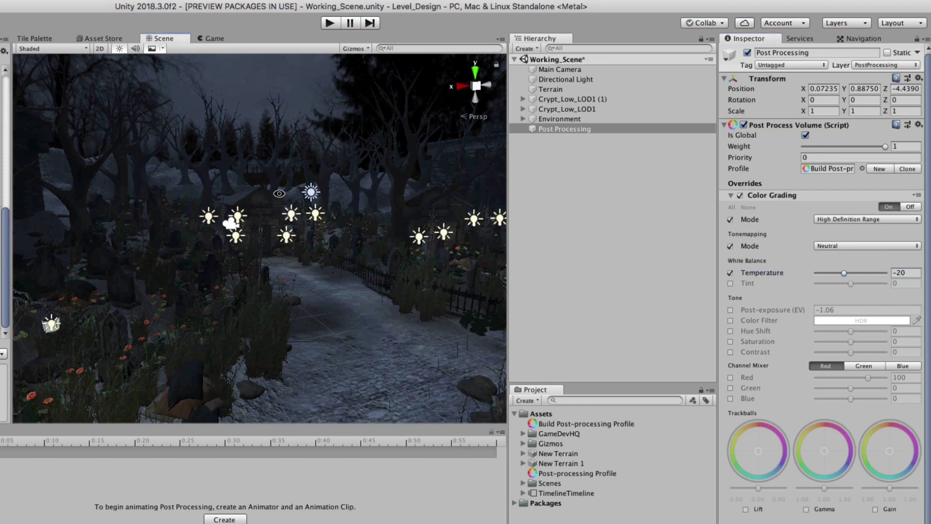
{"action": "scroll", "coordinate": [259, 238], "scroll_direction": "up", "scroll_amount": 5}
{"action": "right_click_drag", "start_coordinate": [202, 186], "coordinate": [175, 188]}
{"action": "left_click_drag", "start_coordinate": [845, 274], "coordinate": [847, 275]}
{"action": "right_click_drag", "start_coordinate": [262, 220], "coordinate": [293, 207]}
{"action": "right_click_drag", "start_coordinate": [266, 257], "coordinate": [271, 251]}
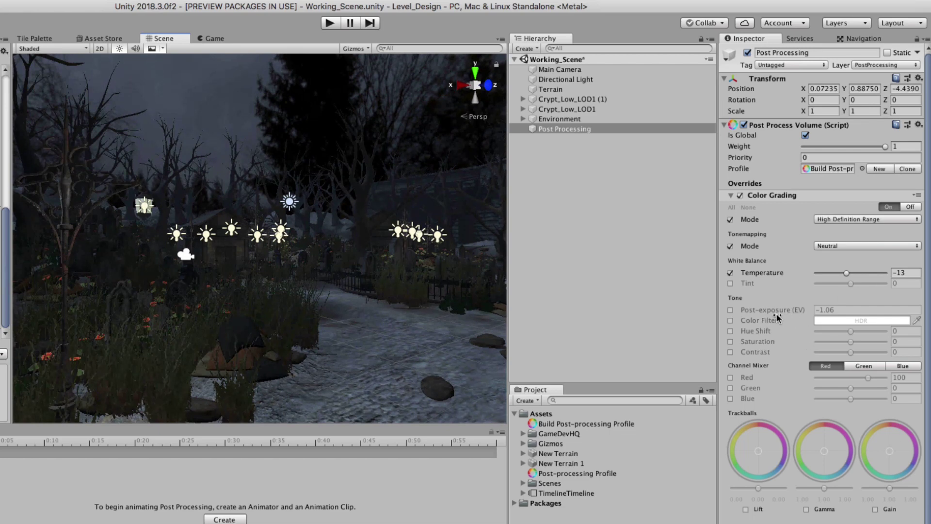
{"action": "left_click", "coordinate": [730, 309]}
- Raise Post-exposure to -0.49 and enable the Contrast override
{"action": "left_click_drag", "start_coordinate": [784, 311], "coordinate": [788, 311]}
{"action": "scroll", "coordinate": [241, 277], "scroll_direction": "up", "scroll_amount": 5}
{"action": "mouse_move", "coordinate": [242, 276]}
{"action": "right_mouse_down", "text": "alt"}
{"action": "mouse_move", "coordinate": [686, 260]}
{"action": "mouse_move", "coordinate": [364, 253]}
{"action": "mouse_move", "coordinate": [249, 292]}
{"action": "right_mouse_up", "text": "alt"}
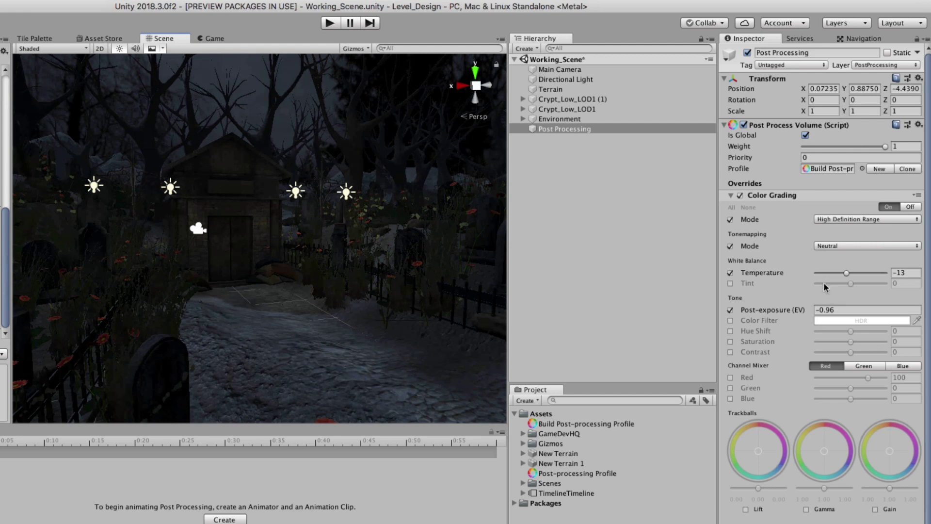
{"action": "left_click_drag", "start_coordinate": [807, 310], "coordinate": [806, 307]}
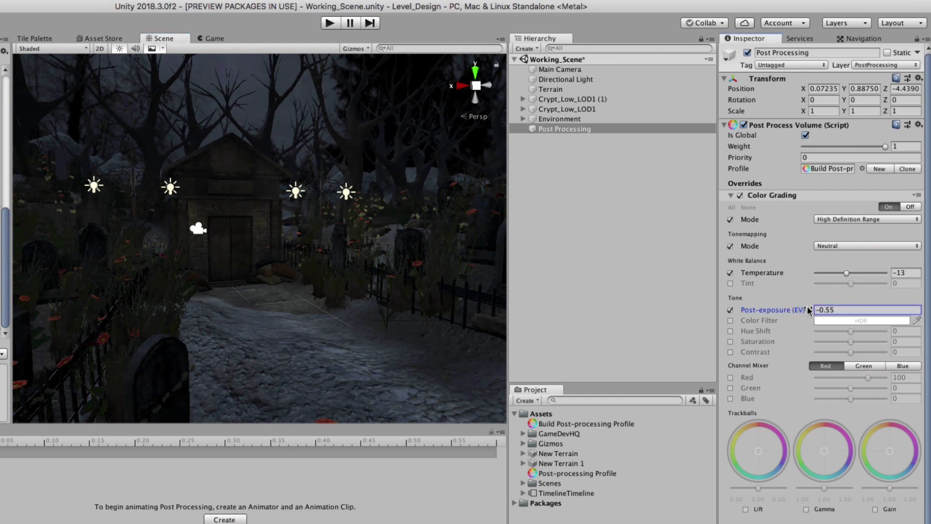
{"action": "left_click_drag", "start_coordinate": [808, 309], "coordinate": [811, 309]}
{"action": "left_click", "coordinate": [730, 352]}
- Rebalance Contrast to -8 and Post-exposure to -0.17 after trying higher values
{"action": "mouse_move", "coordinate": [850, 353]}
{"action": "left_mouse_down"}
{"action": "mouse_move", "coordinate": [859, 353]}
{"action": "mouse_move", "coordinate": [841, 353]}
{"action": "left_mouse_up"}
{"action": "right_click_drag", "start_coordinate": [347, 245], "coordinate": [419, 249]}
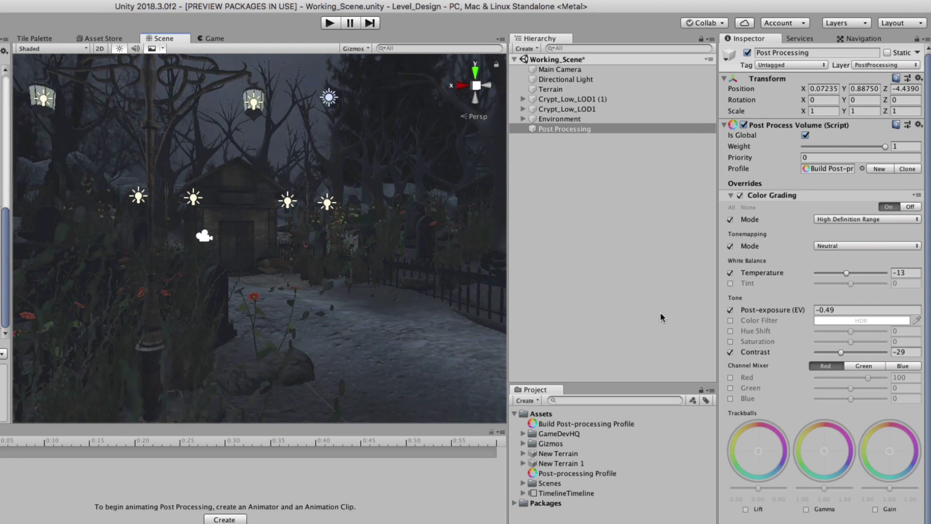
{"action": "left_click_drag", "start_coordinate": [842, 353], "coordinate": [868, 351]}
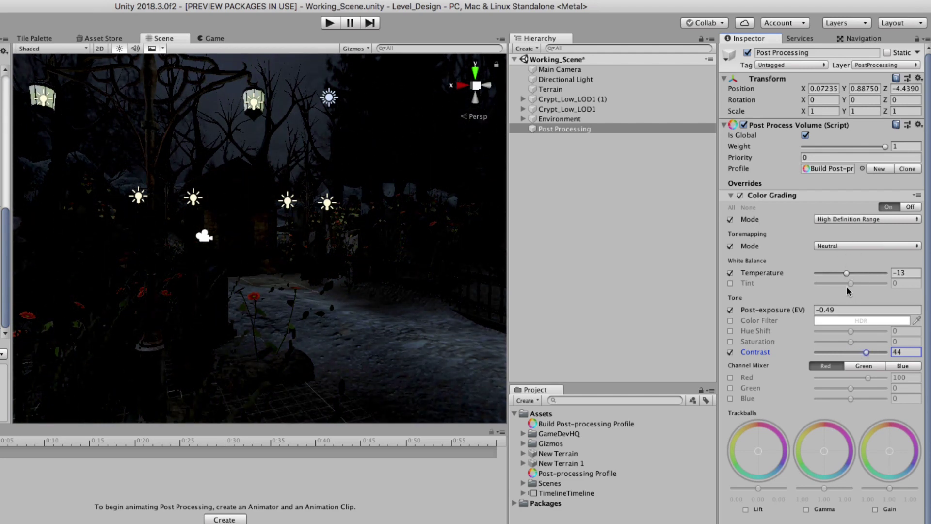
{"action": "left_click_drag", "start_coordinate": [771, 314], "coordinate": [839, 309]}
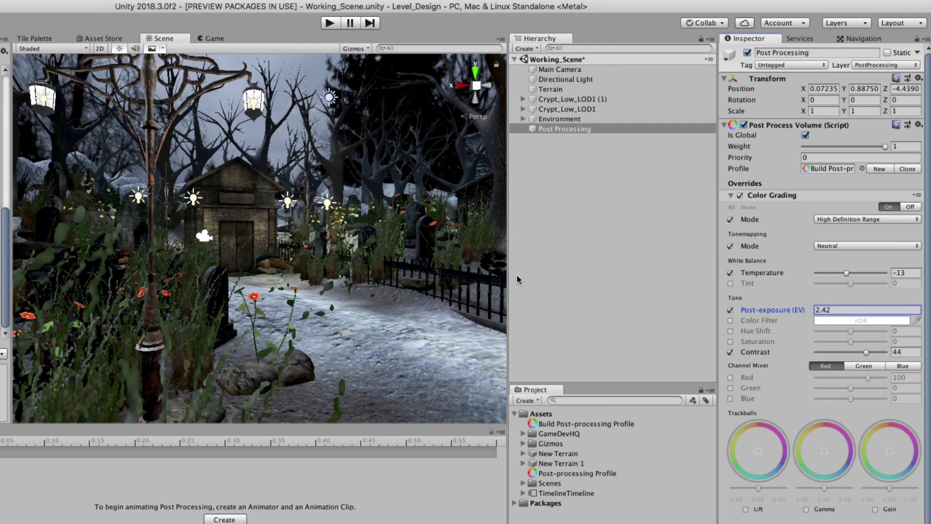
{"action": "left_click_drag", "start_coordinate": [788, 309], "coordinate": [732, 310]}
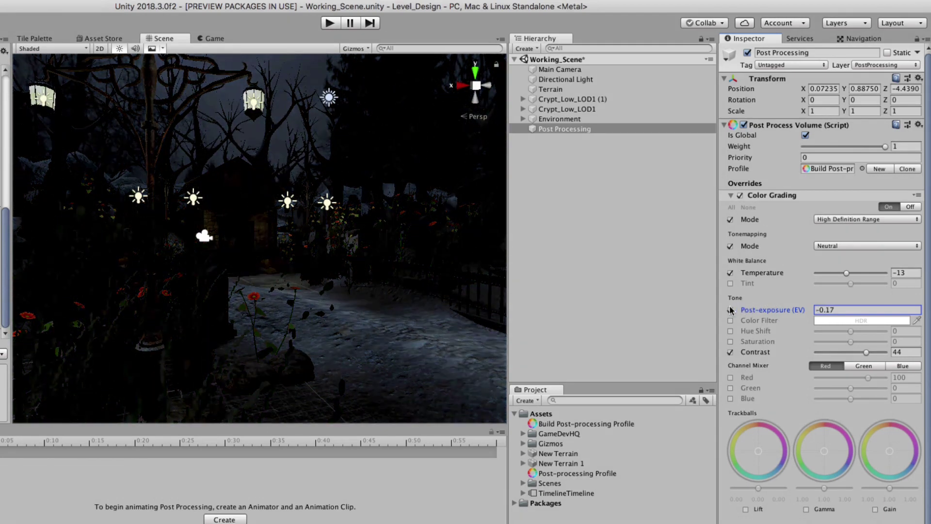
{"action": "left_click_drag", "start_coordinate": [866, 352], "coordinate": [846, 356]}
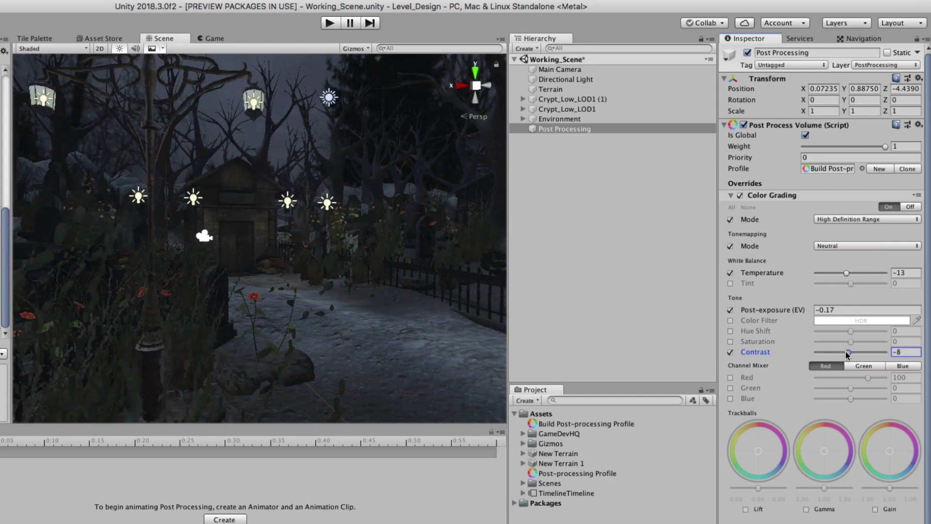
- Try Saturation values from 16 up to 100, then switch the Saturation override off
{"action": "left_click", "coordinate": [730, 342]}
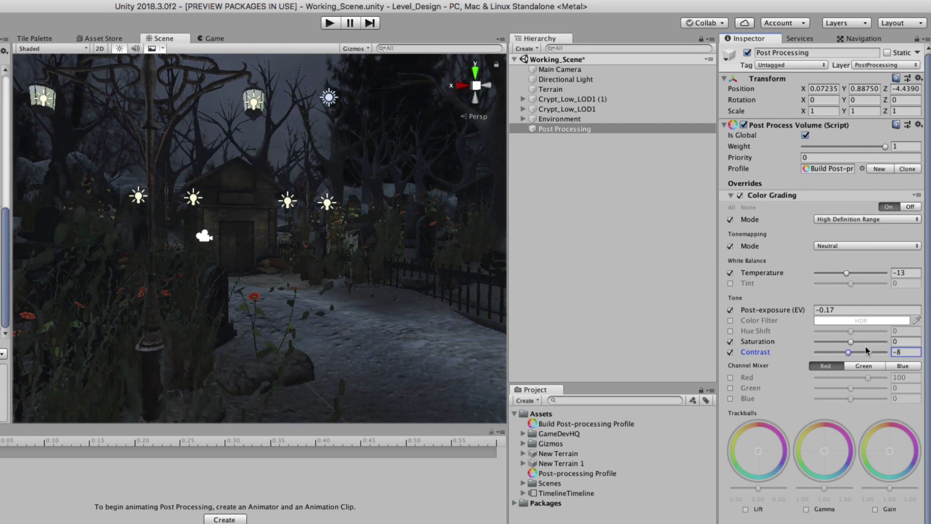
{"action": "left_click_drag", "start_coordinate": [851, 342], "coordinate": [832, 343]}
{"action": "left_click_drag", "start_coordinate": [763, 342], "coordinate": [834, 343]}
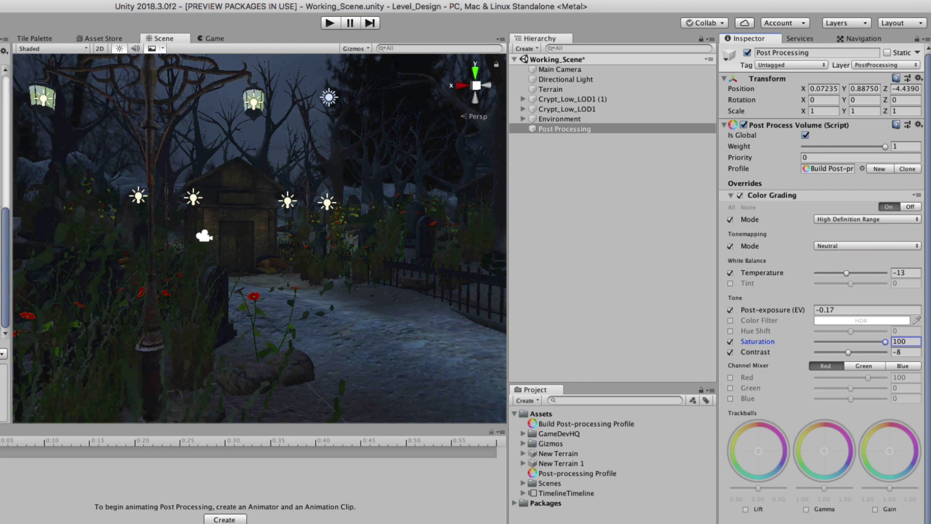
{"action": "left_click", "coordinate": [731, 342]}
- Enable the Lift, Gamma and Gain trackball overrides in Color Grading
{"action": "scroll", "coordinate": [786, 479], "scroll_direction": "down", "scroll_amount": 3}
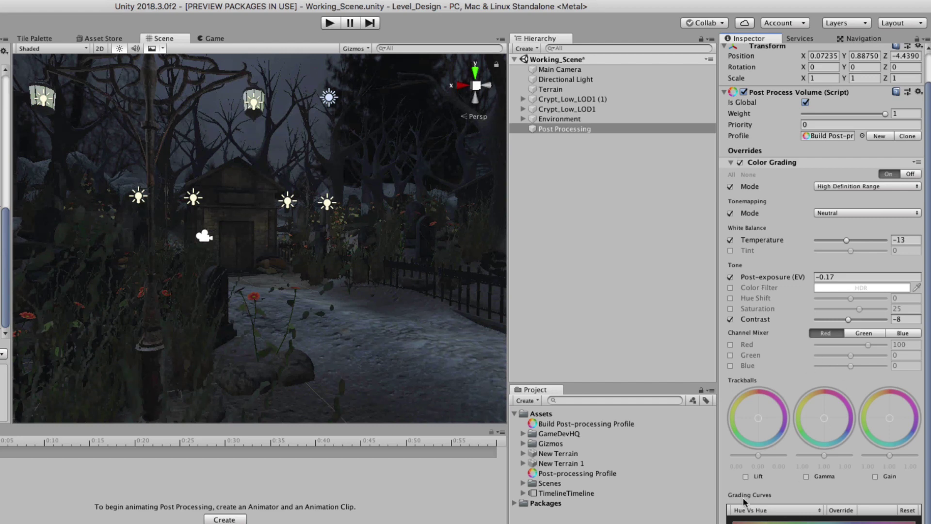
{"action": "left_click", "coordinate": [746, 476]}
{"action": "left_click", "coordinate": [806, 476]}
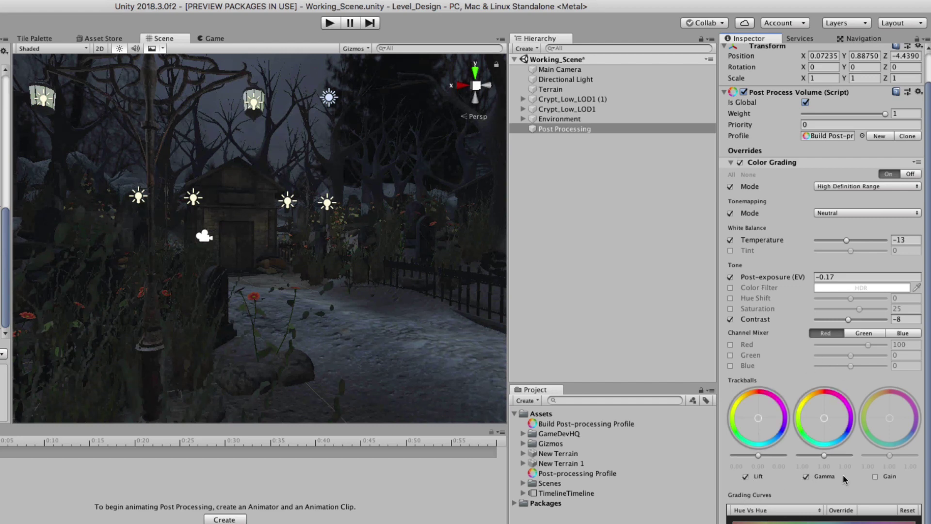
{"action": "left_click", "coordinate": [876, 477]}
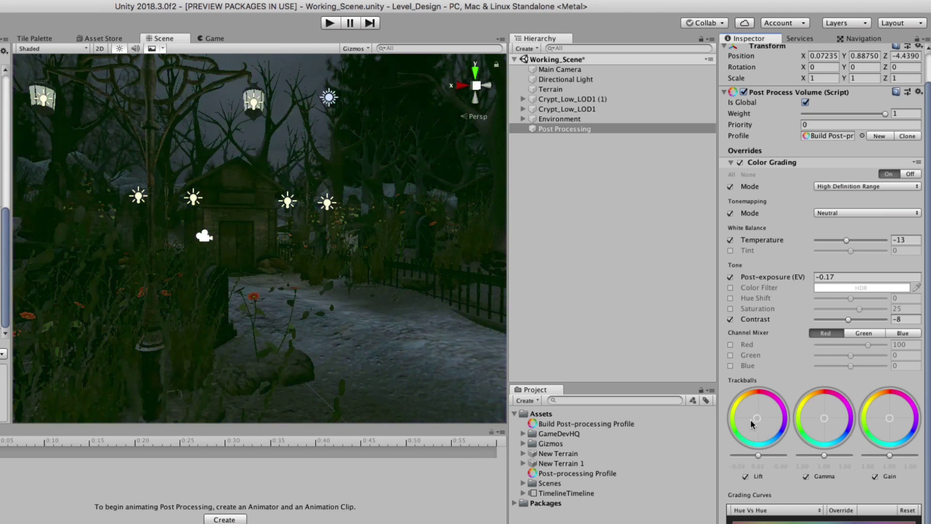
- Drag the Lift, Gamma and Gain trackballs off centre to tint the graveyard green
{"action": "left_click_drag", "start_coordinate": [749, 426], "coordinate": [755, 425]}
{"action": "left_click_drag", "start_coordinate": [826, 417], "coordinate": [839, 420]}
{"action": "left_click_drag", "start_coordinate": [832, 425], "coordinate": [749, 430]}
{"action": "mouse_move", "coordinate": [889, 420]}
{"action": "left_mouse_down"}
{"action": "mouse_move", "coordinate": [883, 431]}
{"action": "mouse_move", "coordinate": [884, 423]}
{"action": "left_mouse_up"}
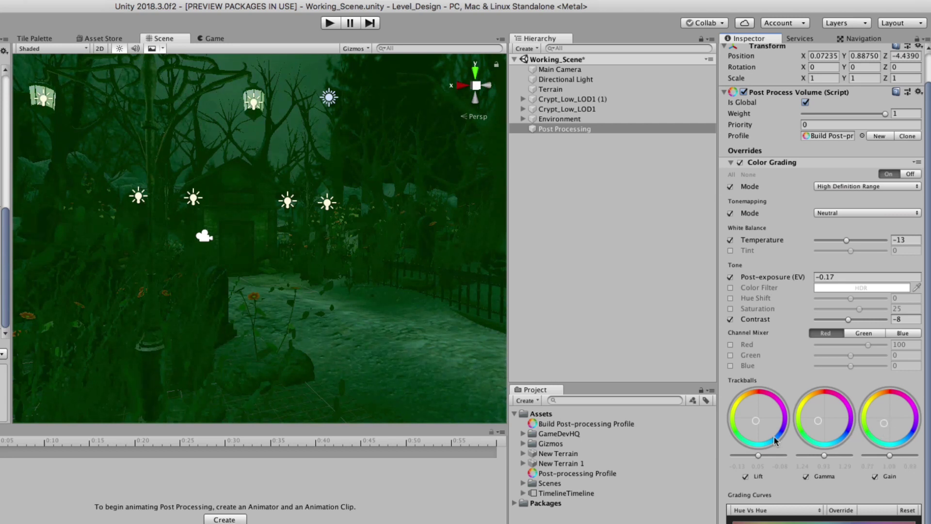
{"action": "left_click_drag", "start_coordinate": [759, 423], "coordinate": [916, 408]}
- Ease the Lift, Gamma and Gain trackballs back toward neutral, Gain leaning slightly red
{"action": "mouse_move", "coordinate": [831, 423]}
{"action": "left_mouse_down"}
{"action": "mouse_move", "coordinate": [836, 429]}
{"action": "mouse_move", "coordinate": [824, 422]}
{"action": "left_mouse_up"}
{"action": "mouse_move", "coordinate": [891, 420]}
{"action": "left_mouse_down"}
{"action": "mouse_move", "coordinate": [869, 407]}
{"action": "mouse_move", "coordinate": [897, 408]}
{"action": "mouse_move", "coordinate": [889, 413]}
{"action": "left_mouse_up"}
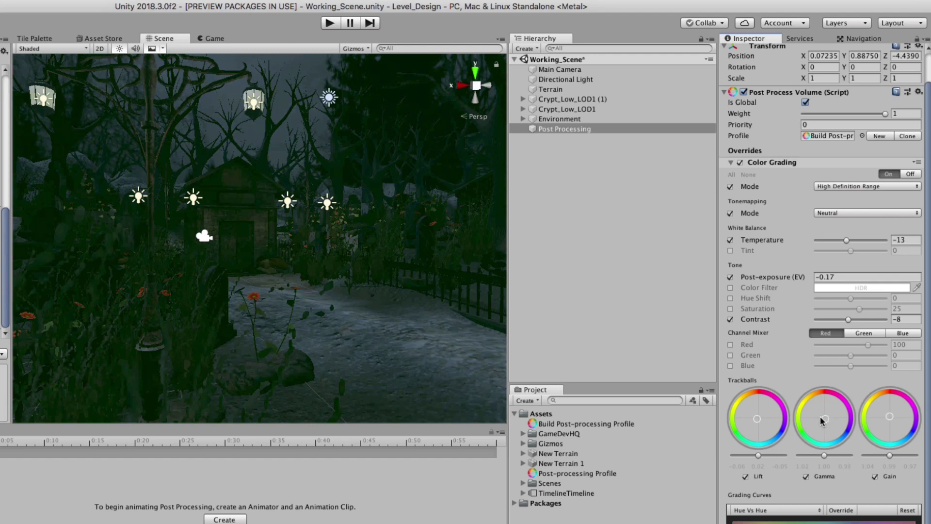
{"action": "mouse_move", "coordinate": [757, 420]}
{"action": "left_mouse_down"}
{"action": "mouse_move", "coordinate": [770, 410]}
{"action": "mouse_move", "coordinate": [765, 420]}
{"action": "left_mouse_up"}
{"action": "left_click_drag", "start_coordinate": [828, 418], "coordinate": [822, 414]}
{"action": "left_click_drag", "start_coordinate": [889, 418], "coordinate": [924, 426]}
- Try a brighter Post-exposure, settle on -0.24, and collapse Color Grading
{"action": "scroll", "coordinate": [739, 349], "scroll_direction": "down", "scroll_amount": 2}
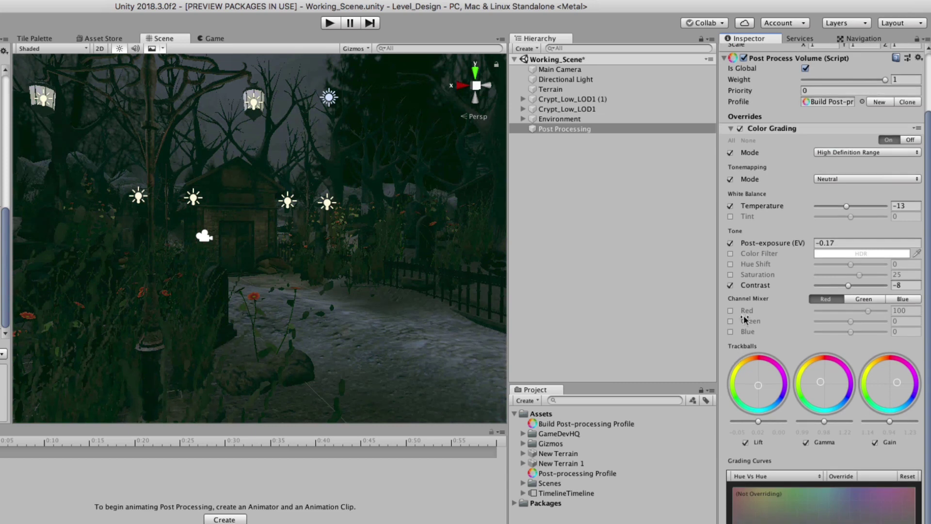
{"action": "scroll", "coordinate": [759, 281], "scroll_direction": "up", "scroll_amount": 4}
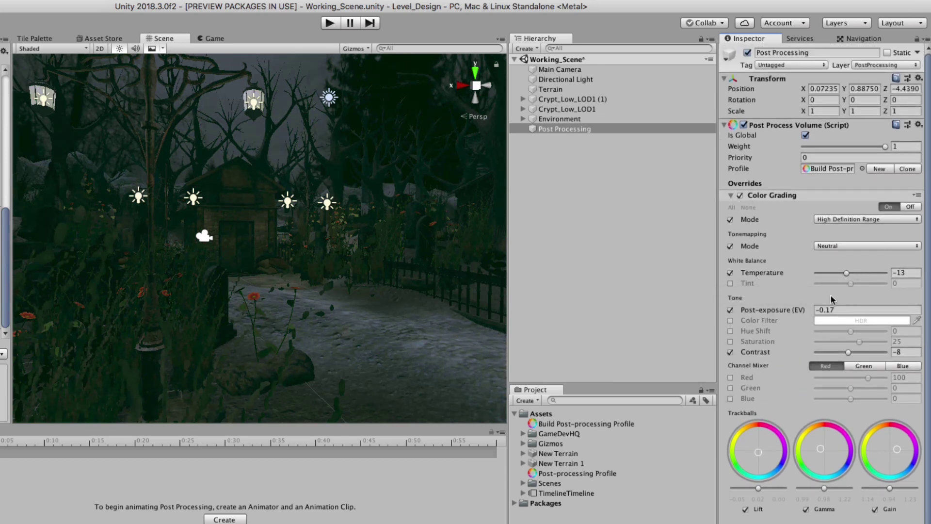
{"action": "left_click_drag", "start_coordinate": [797, 316], "coordinate": [791, 310]}
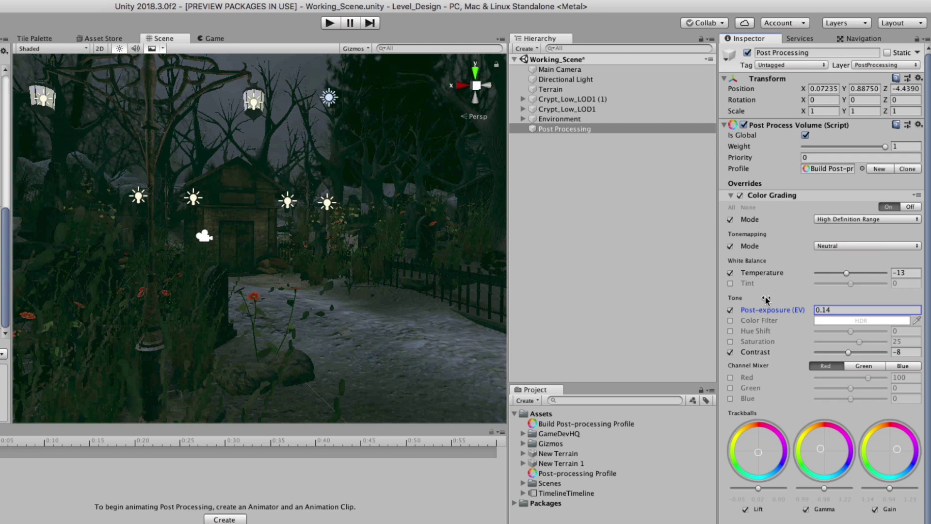
{"action": "left_click_drag", "start_coordinate": [768, 312], "coordinate": [759, 306]}
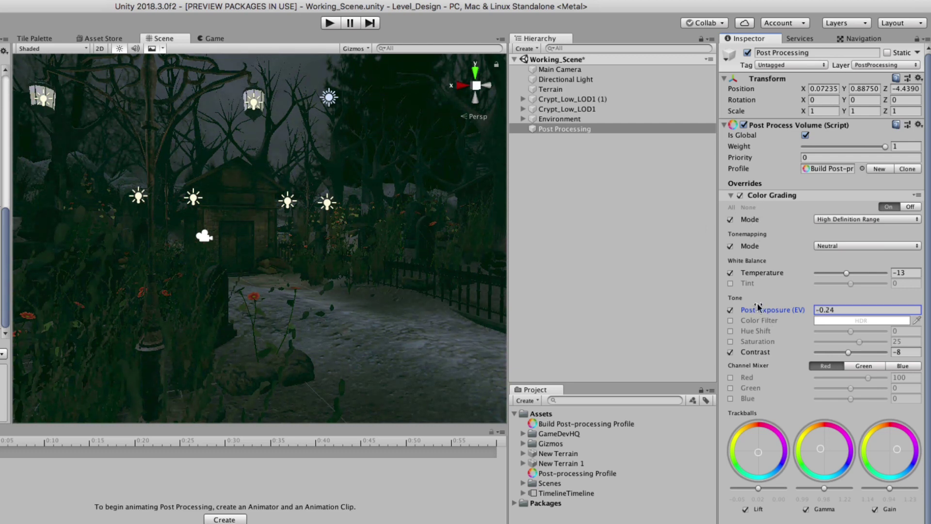
{"action": "left_click", "coordinate": [731, 195]}
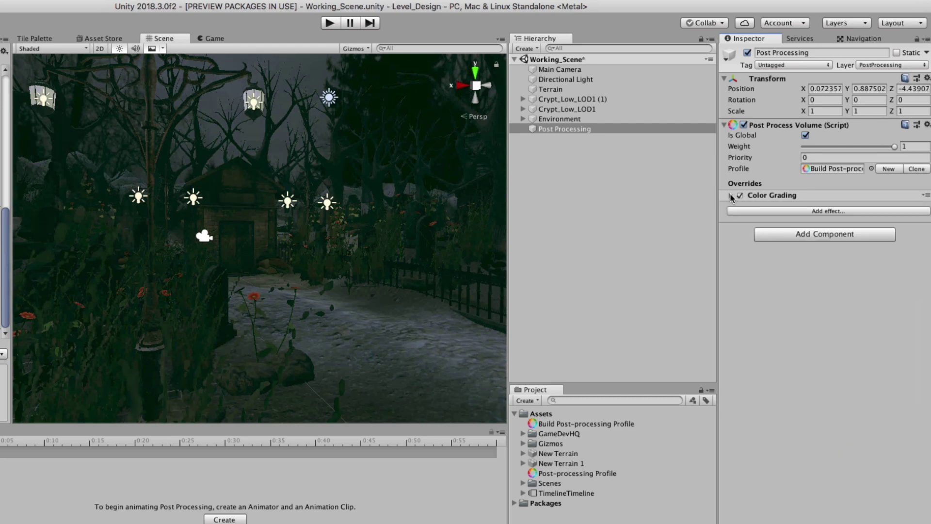
- Add Ambient Occlusion with Multi Scale Volumetric Obscurance Mode and Intensity overrides, framing the crypt door
{"action": "left_click", "coordinate": [765, 212]}
{"action": "mouse_move", "coordinate": [781, 221]}
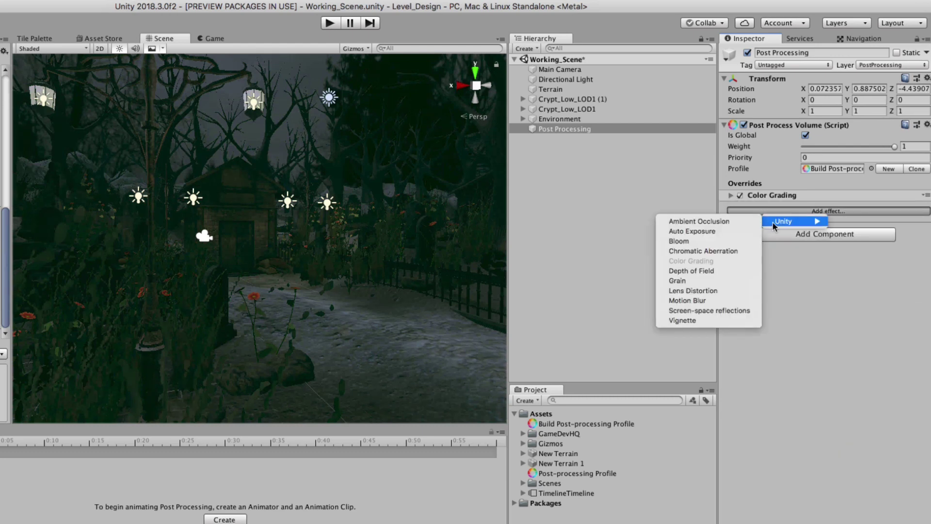
{"action": "left_click", "coordinate": [737, 222]}
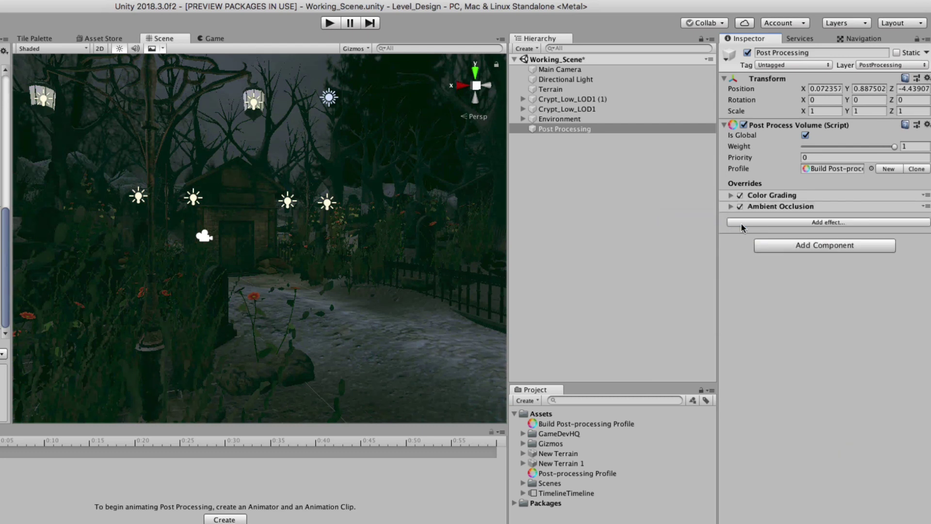
{"action": "left_click", "coordinate": [730, 207]}
{"action": "left_click", "coordinate": [730, 230]}
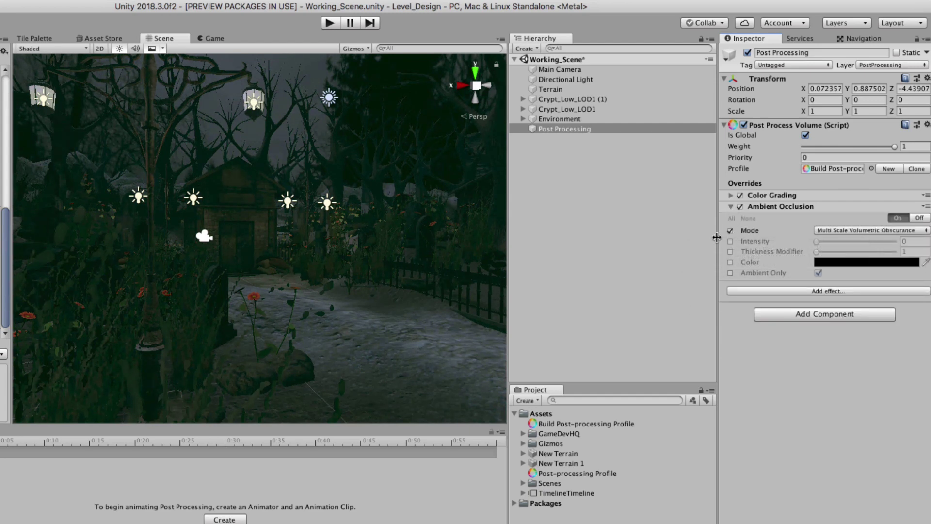
{"action": "left_click", "coordinate": [730, 241]}
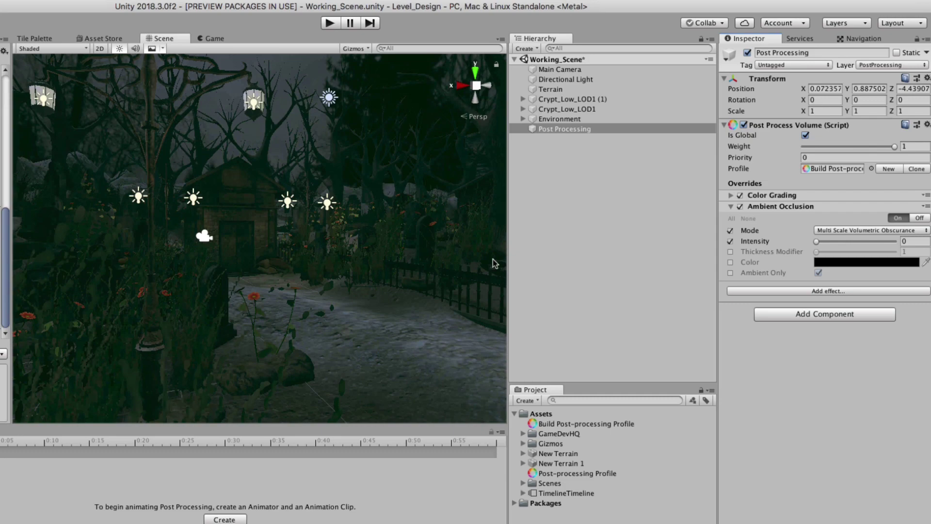
{"action": "key", "text": "f"}
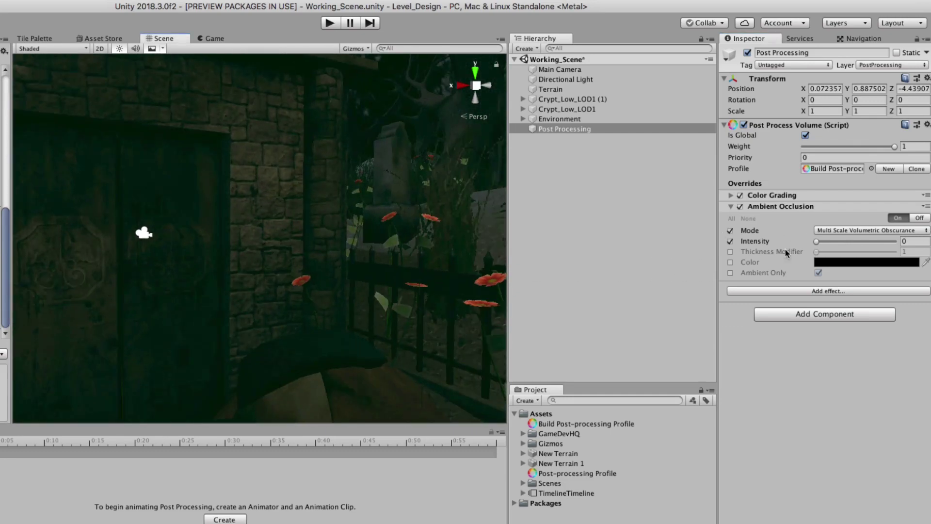
- Orbit around the crypt while testing AO Intensity values, settling near 0.76
{"action": "left_click_drag", "start_coordinate": [339, 316], "coordinate": [327, 183], "text": "alt"}
{"action": "left_click_drag", "start_coordinate": [281, 243], "coordinate": [334, 305], "text": "alt"}
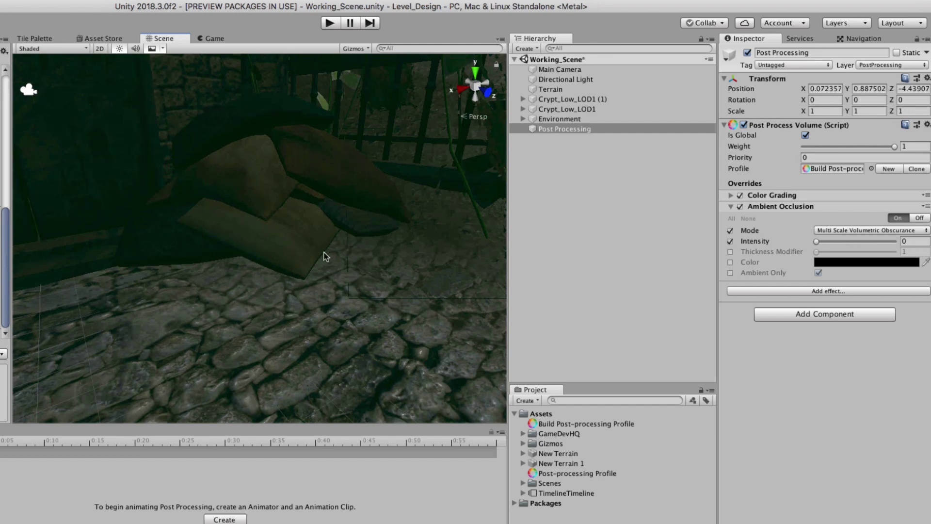
{"action": "left_click_drag", "start_coordinate": [816, 242], "coordinate": [831, 237]}
{"action": "left_click_drag", "start_coordinate": [260, 236], "coordinate": [182, 272], "text": "alt"}
{"action": "left_click_drag", "start_coordinate": [228, 247], "coordinate": [64, 264], "text": "alt"}
{"action": "left_click_drag", "start_coordinate": [318, 254], "coordinate": [417, 272], "text": "alt"}
{"action": "mouse_move", "coordinate": [831, 241]}
{"action": "left_mouse_down"}
{"action": "mouse_move", "coordinate": [808, 246]}
{"action": "mouse_move", "coordinate": [828, 237]}
{"action": "mouse_move", "coordinate": [803, 237]}
{"action": "mouse_move", "coordinate": [858, 240]}
{"action": "mouse_move", "coordinate": [799, 238]}
{"action": "mouse_move", "coordinate": [834, 236]}
{"action": "left_mouse_up"}
{"action": "right_click_drag", "start_coordinate": [356, 228], "coordinate": [277, 291]}
{"action": "middle_click_drag", "start_coordinate": [276, 291], "coordinate": [243, 288]}
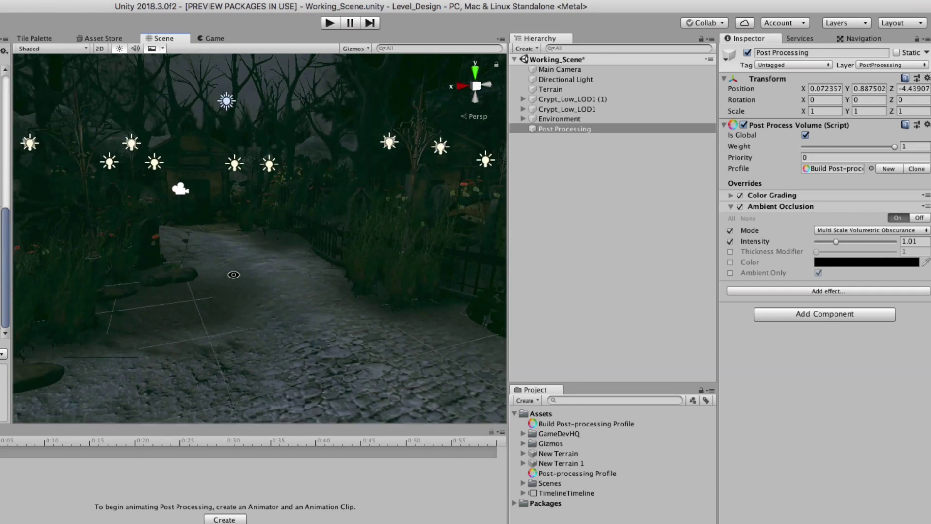
{"action": "mouse_move", "coordinate": [846, 244]}
{"action": "left_mouse_down"}
{"action": "mouse_move", "coordinate": [800, 249]}
{"action": "mouse_move", "coordinate": [849, 247]}
{"action": "mouse_move", "coordinate": [832, 247]}
{"action": "left_mouse_up"}
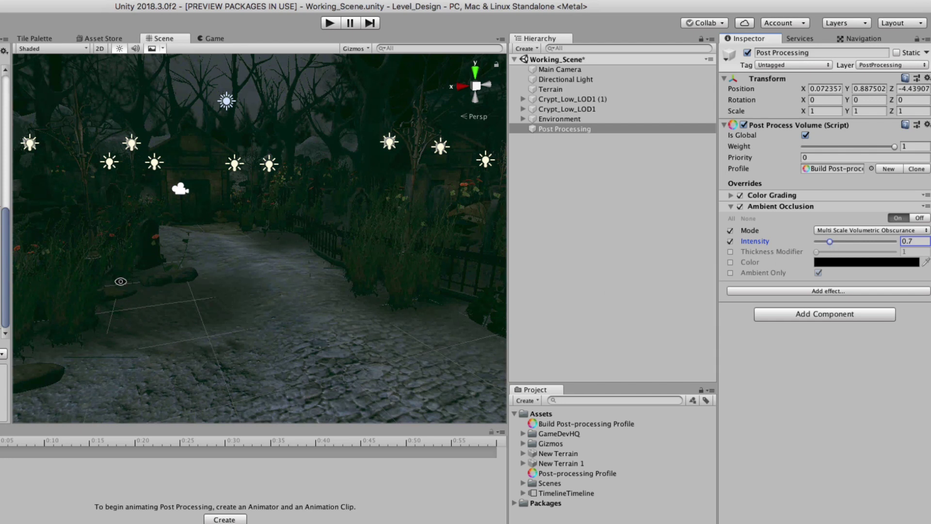
- Toggle Thickness Modifier on and off, raise AO Intensity to 0.79, and collapse it
{"action": "scroll", "coordinate": [235, 297], "scroll_direction": "up", "scroll_amount": 6}
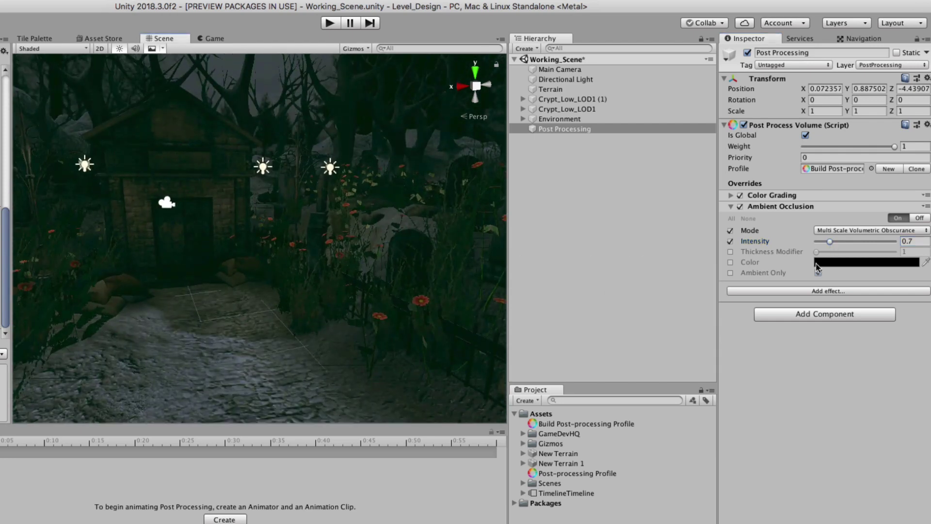
{"action": "left_click", "coordinate": [730, 251]}
{"action": "left_click", "coordinate": [815, 252]}
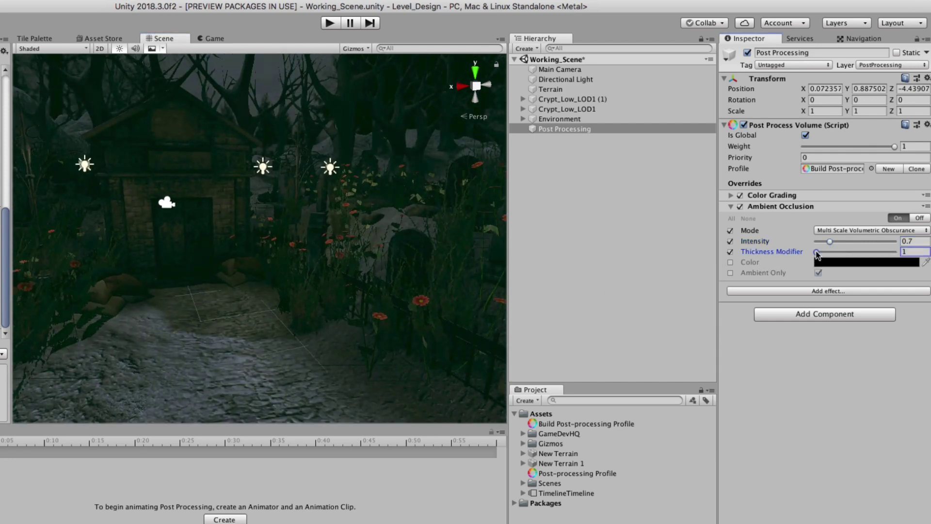
{"action": "left_click", "coordinate": [730, 252]}
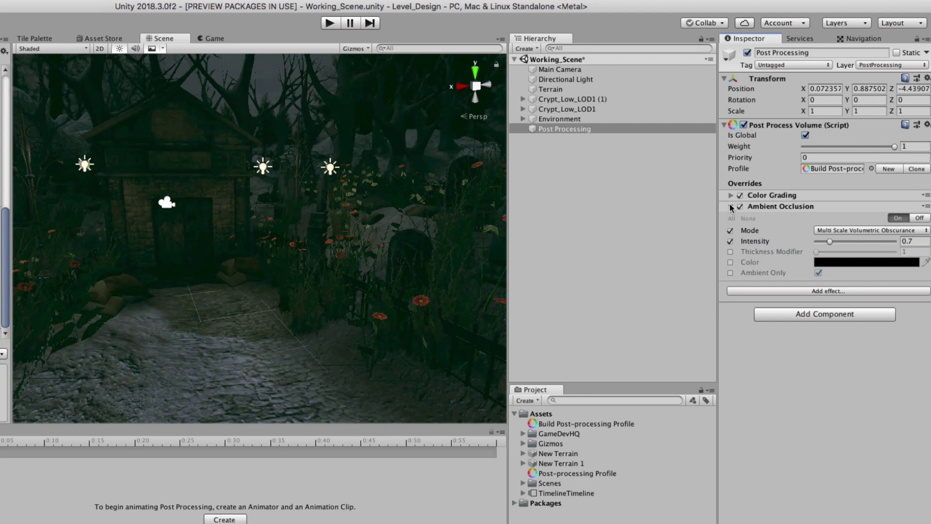
{"action": "left_click_drag", "start_coordinate": [830, 242], "coordinate": [832, 242]}
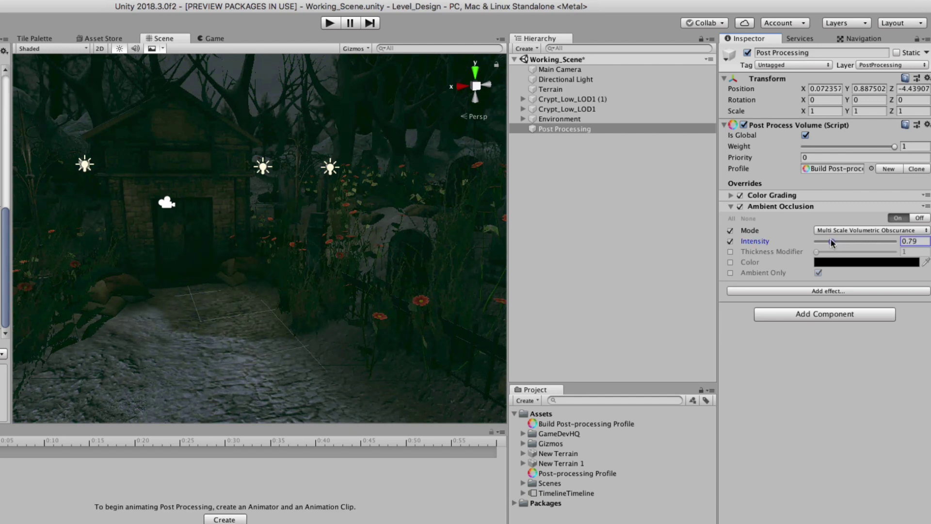
{"action": "left_click", "coordinate": [730, 208]}
- Add Bloom from Add effect > Unity and orbit the view around the graveyard
{"action": "left_click", "coordinate": [776, 222]}
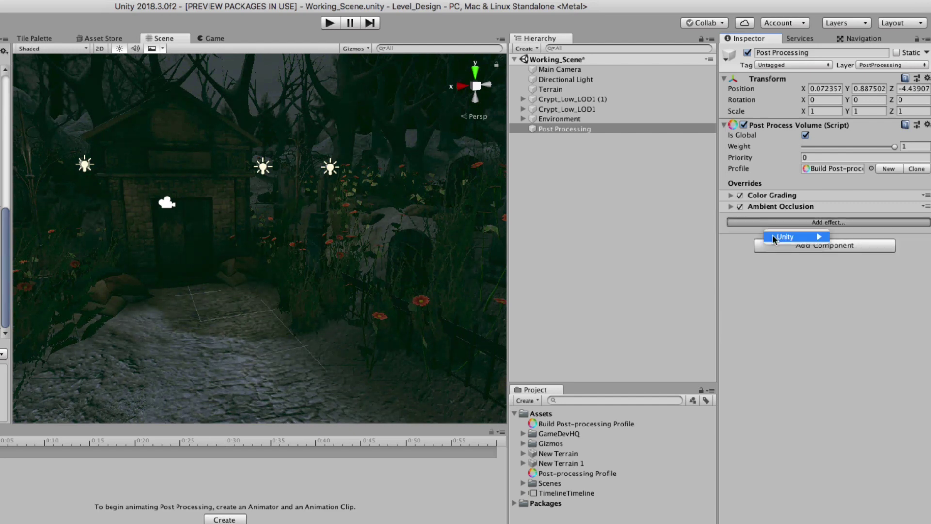
{"action": "mouse_move", "coordinate": [771, 238]}
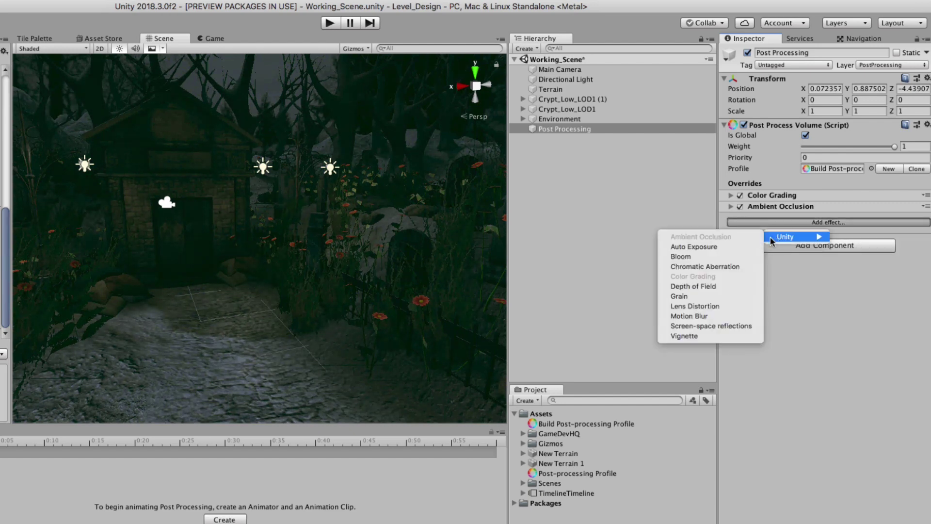
{"action": "left_click", "coordinate": [712, 256]}
{"action": "scroll", "coordinate": [257, 186], "scroll_direction": "up", "scroll_amount": 5}
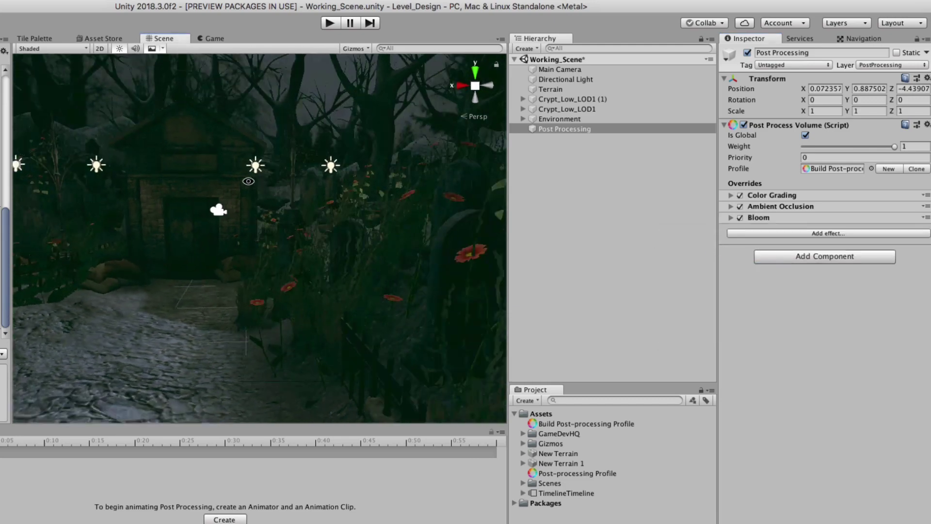
{"action": "left_click_drag", "start_coordinate": [257, 187], "coordinate": [307, 168], "text": "alt"}
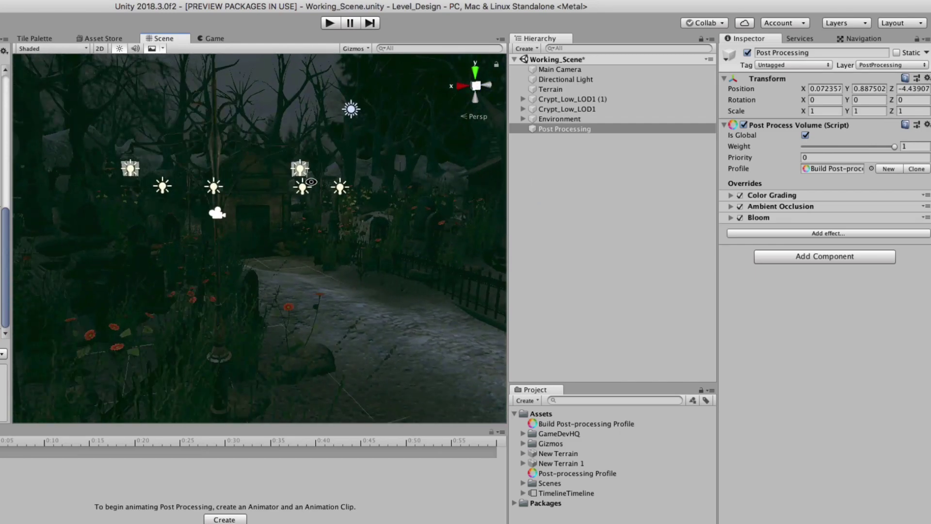
- Toggle gas lamp (1)'s material emission off and back on with Realtime global illumination
{"action": "left_click", "coordinate": [305, 167]}
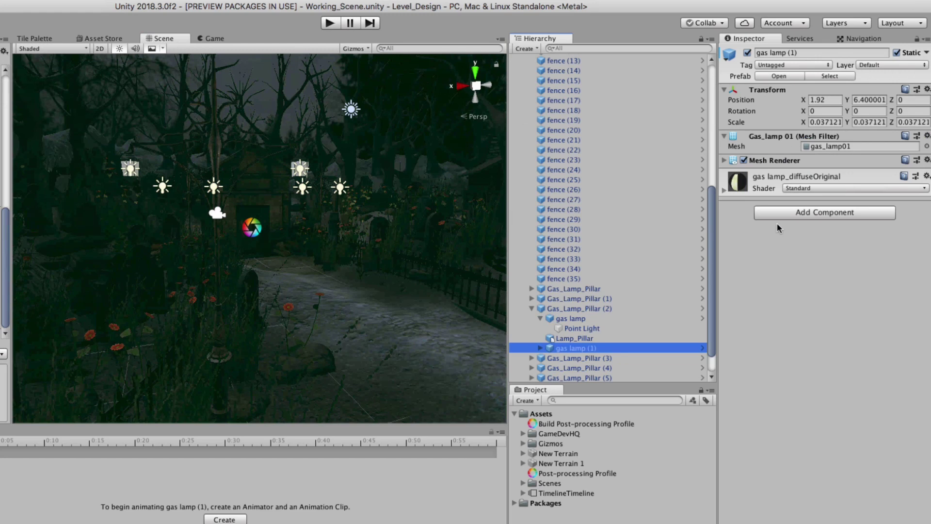
{"action": "left_click", "coordinate": [725, 191]}
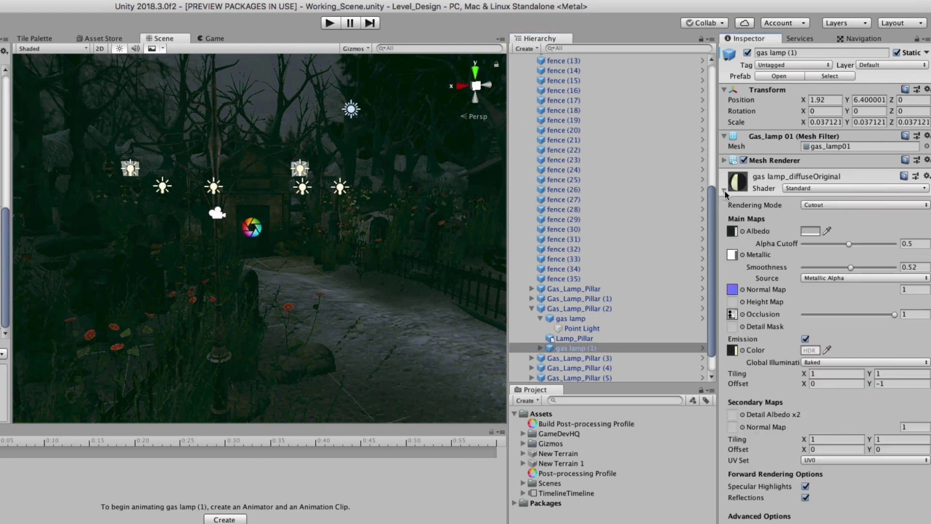
{"action": "left_click", "coordinate": [805, 339]}
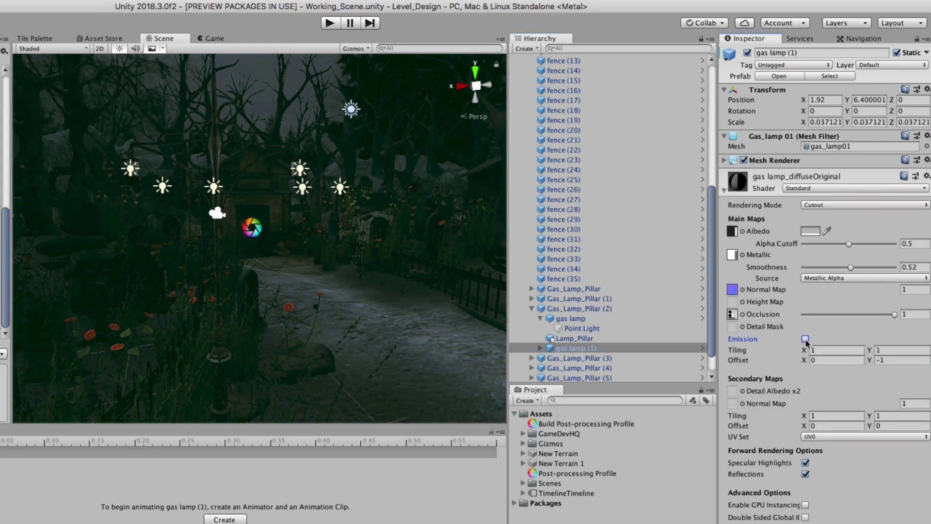
{"action": "left_click", "coordinate": [806, 340]}
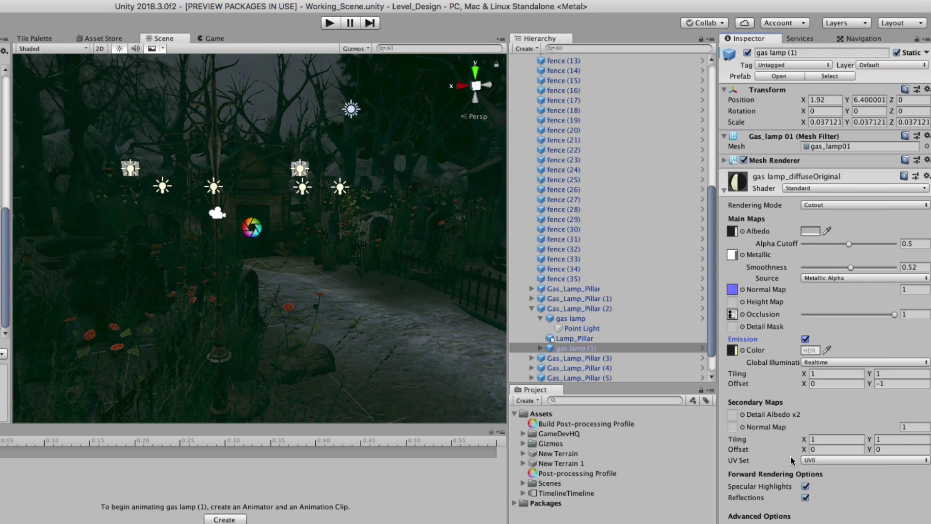
{"action": "left_click", "coordinate": [554, 319]}
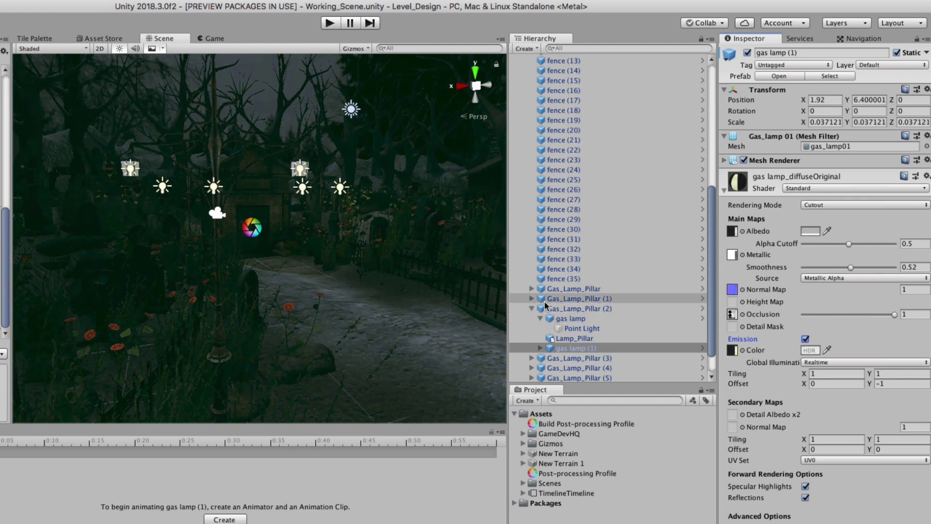
- Collapse the Environment group, select the Post Processing volume and expand Bloom
{"action": "scroll", "coordinate": [553, 291], "scroll_direction": "up", "scroll_amount": 10}
{"action": "left_click", "coordinate": [523, 119]}
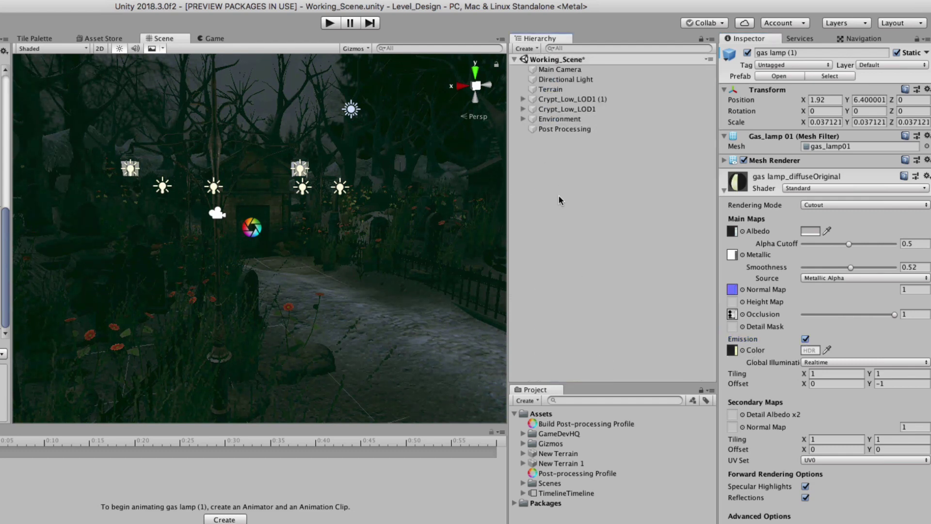
{"action": "left_click", "coordinate": [553, 89]}
{"action": "left_click", "coordinate": [564, 129]}
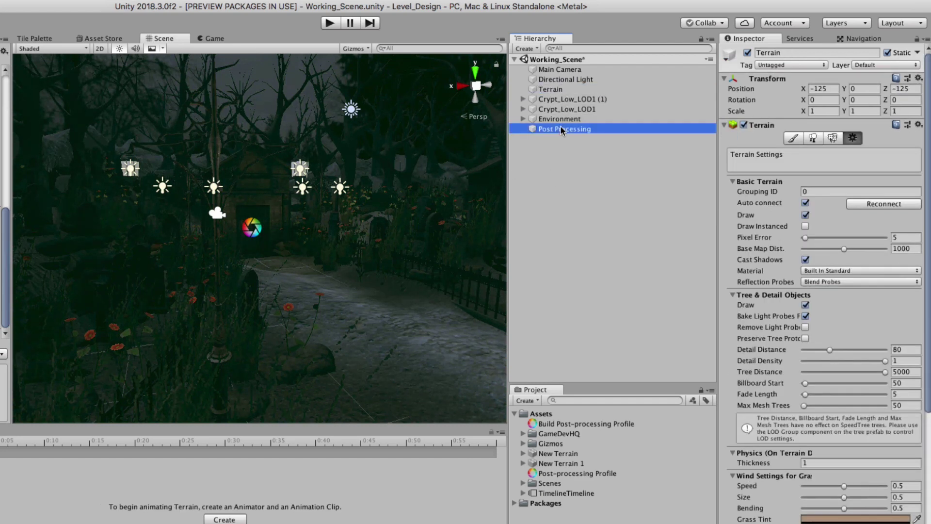
{"action": "left_click", "coordinate": [731, 219]}
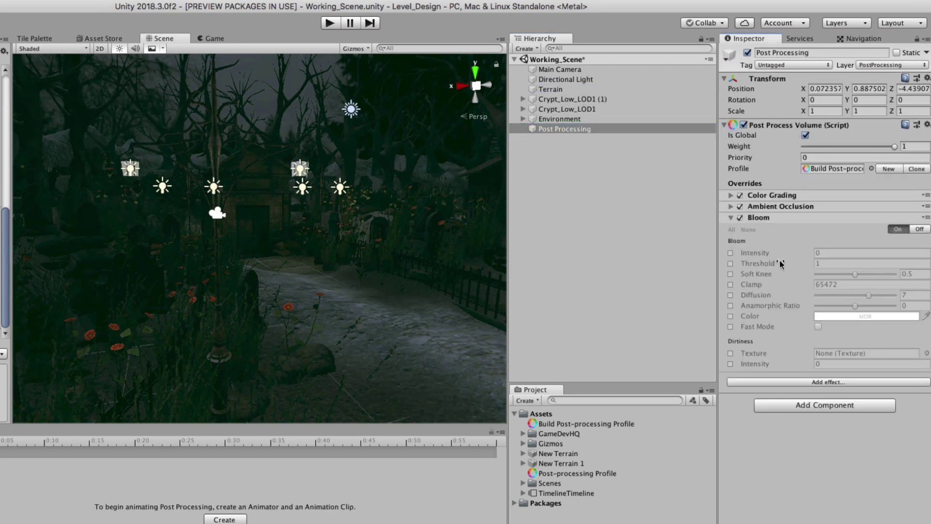
- Override Bloom Intensity to 13.1 and Threshold to 0.59 so the gas lamps glow
{"action": "left_click", "coordinate": [731, 252]}
{"action": "left_click_drag", "start_coordinate": [766, 252], "coordinate": [790, 253]}
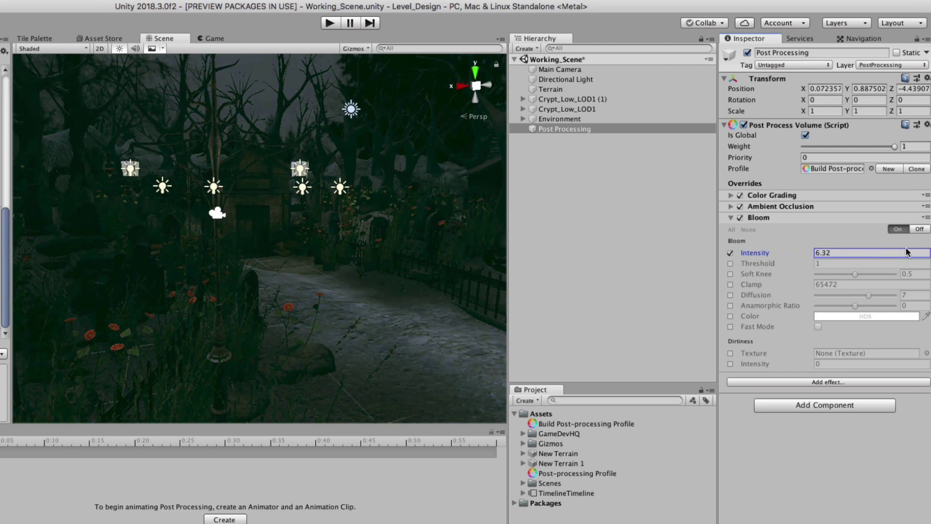
{"action": "key", "text": "BackSpace"}
{"action": "key", "text": "BackSpace"}
{"action": "key", "text": "BackSpace"}
{"action": "type", "text": "1.74"}
{"action": "left_click_drag", "start_coordinate": [767, 251], "coordinate": [785, 252]}
{"action": "left_click", "coordinate": [730, 264]}
{"action": "left_click_drag", "start_coordinate": [767, 262], "coordinate": [930, 254]}
{"action": "left_click_drag", "start_coordinate": [747, 265], "coordinate": [746, 266]}
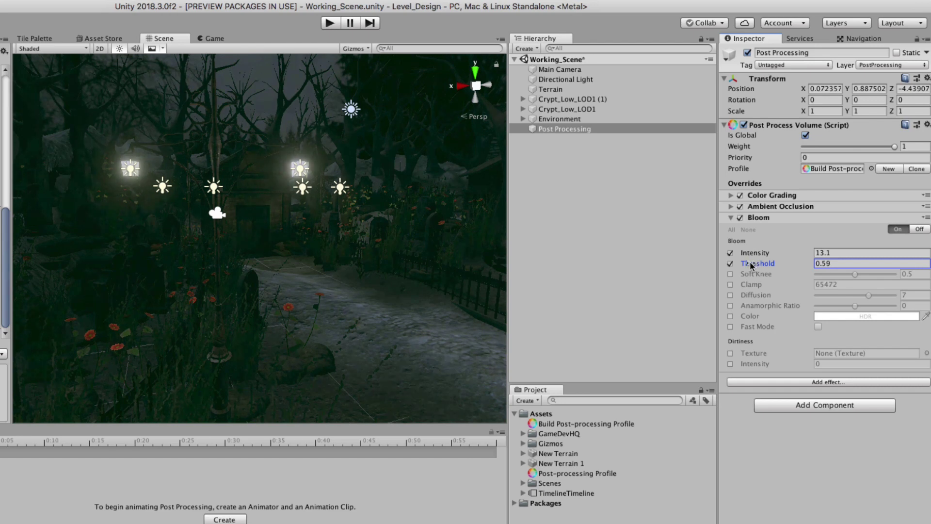
{"action": "left_click", "coordinate": [610, 255]}
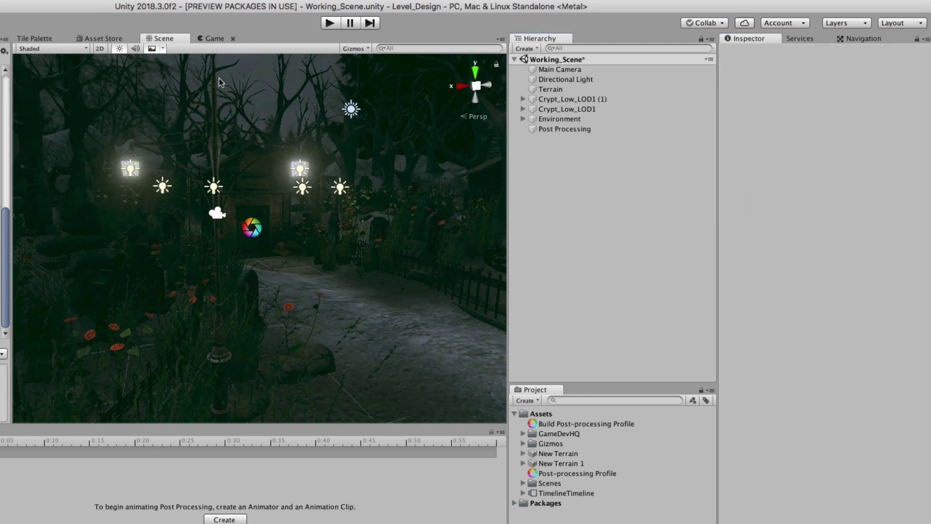
- Align the Main Camera with the scene viewpoint and check its framing in the Game view
{"action": "left_click", "coordinate": [208, 39]}
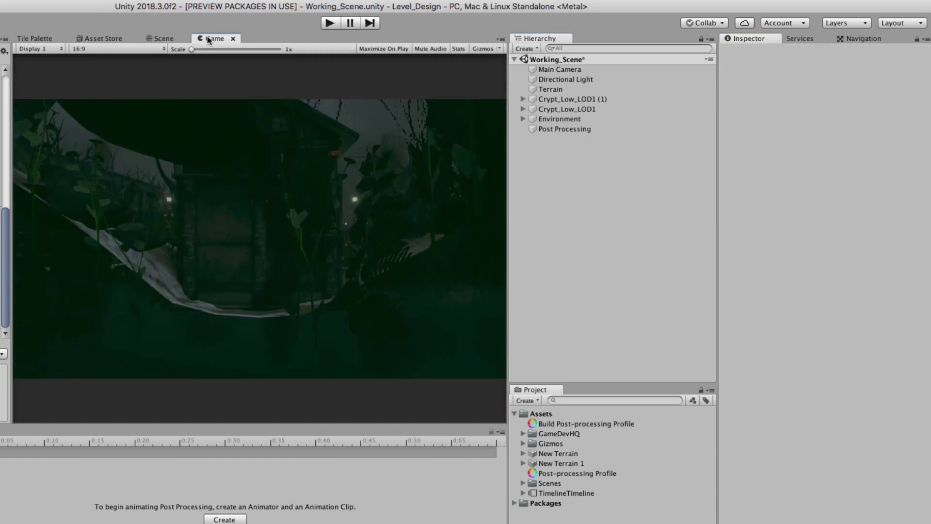
{"action": "left_click", "coordinate": [163, 38]}
{"action": "left_click", "coordinate": [560, 70]}
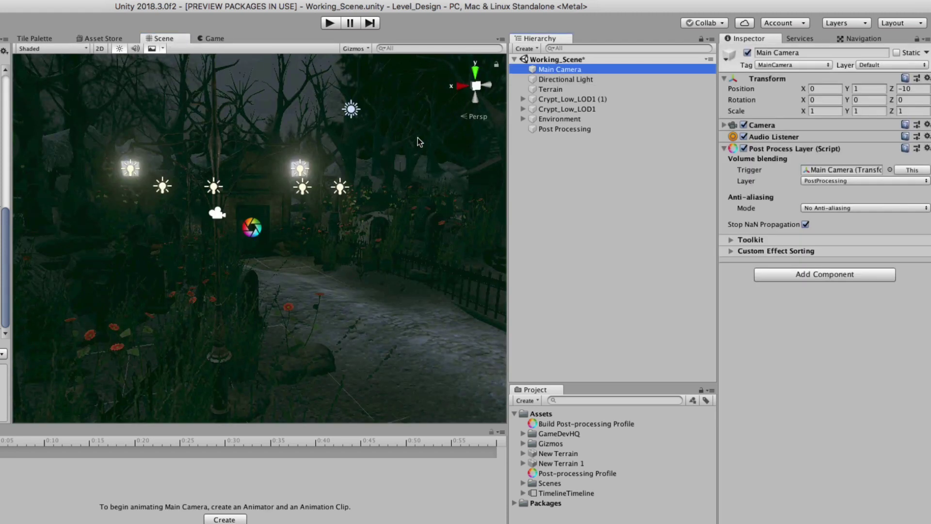
{"action": "key", "text": "super+shift+f"}
{"action": "left_click", "coordinate": [214, 38]}
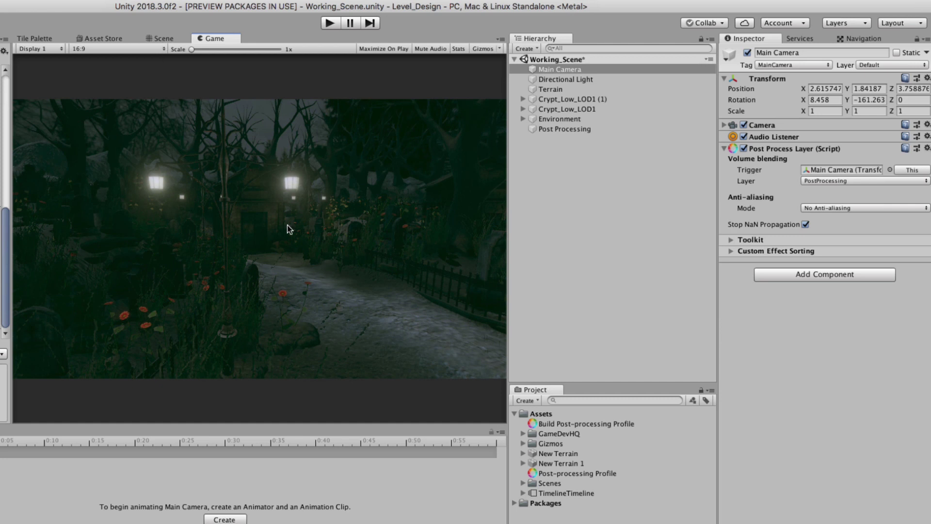
{"action": "left_click", "coordinate": [161, 38]}
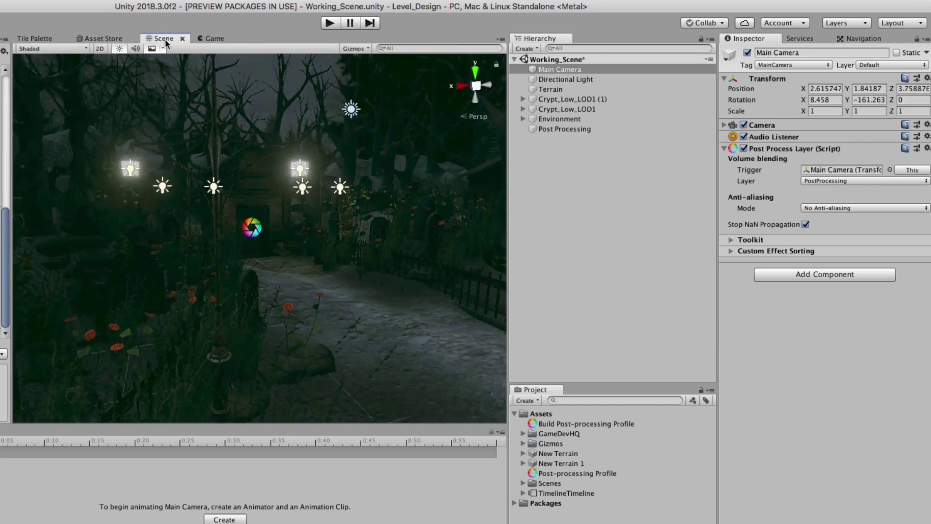
{"action": "left_click", "coordinate": [562, 128]}
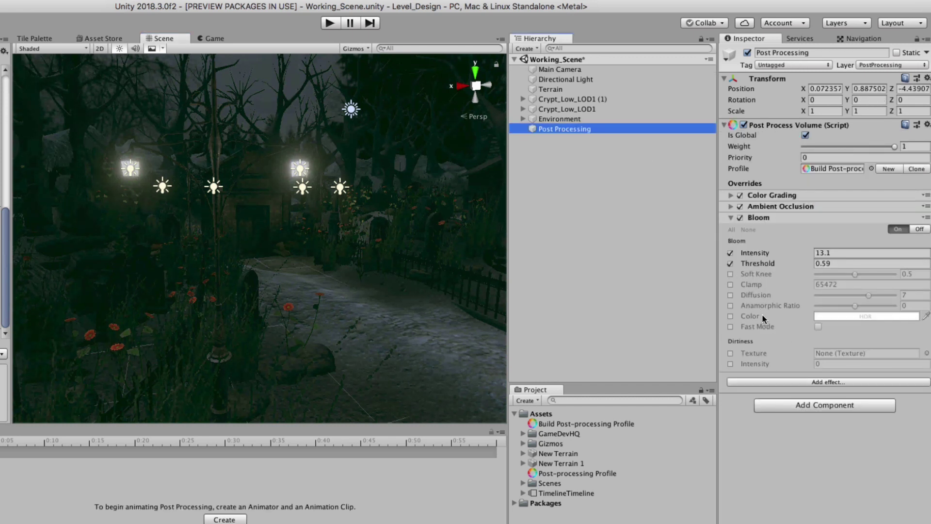
- Turn on Bloom Fast Mode and enable the Dirtiness Texture override, left as None
{"action": "left_click", "coordinate": [731, 327]}
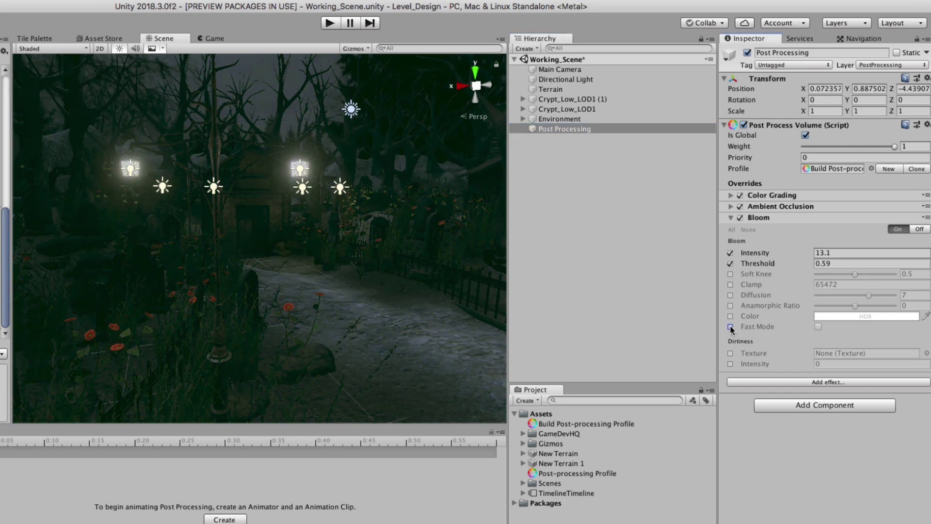
{"action": "left_click", "coordinate": [818, 327]}
{"action": "left_click_drag", "start_coordinate": [241, 202], "coordinate": [284, 203], "text": "alt"}
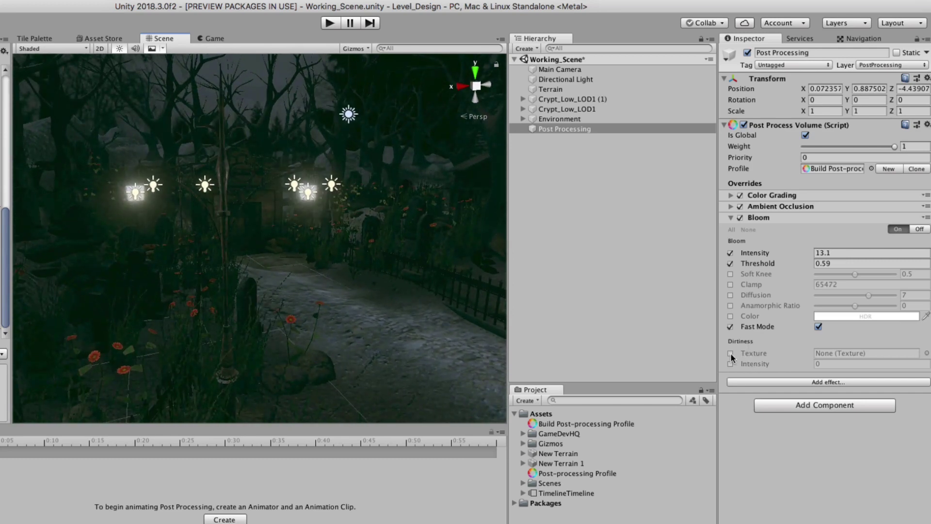
{"action": "left_click", "coordinate": [730, 353]}
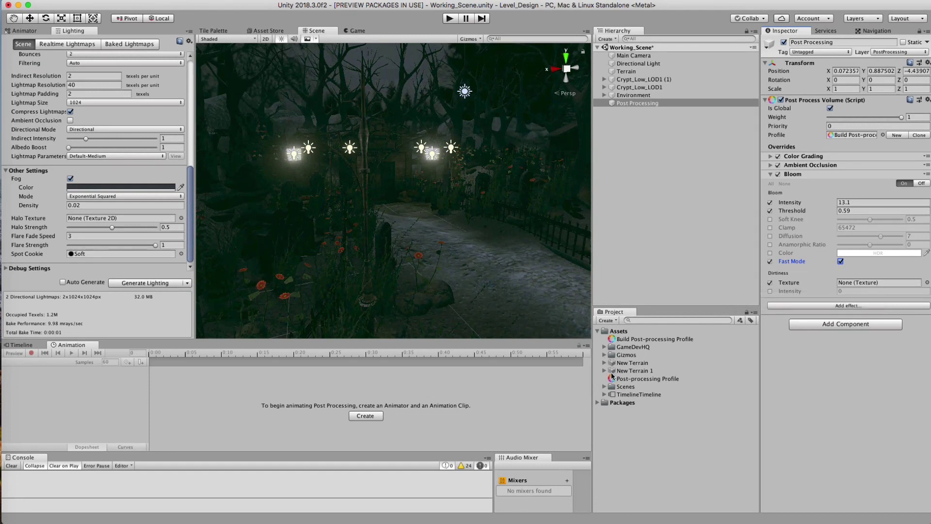
- Browse to GameDevHQ > Filebase > 2D > Dirty_Lens and preview the lensDirt16 texture
{"action": "left_click", "coordinate": [605, 386]}
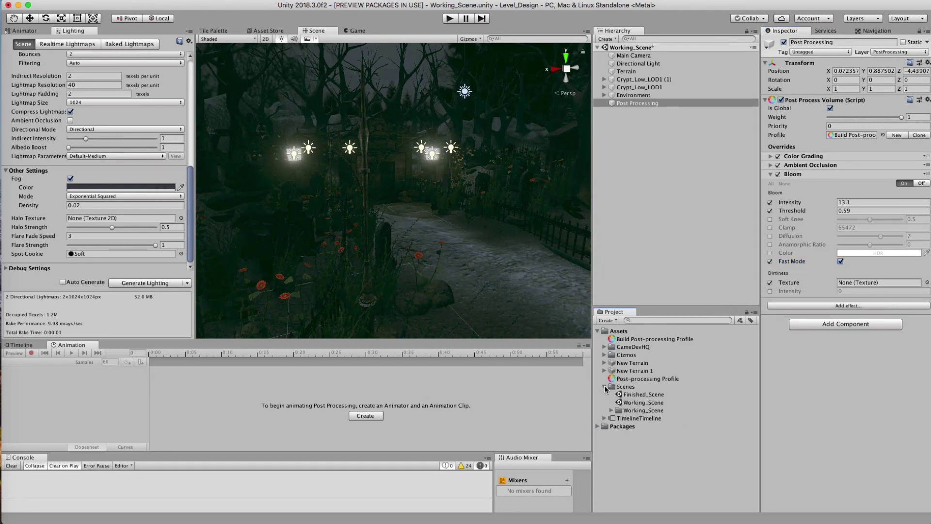
{"action": "left_click", "coordinate": [605, 387]}
{"action": "left_click", "coordinate": [604, 347]}
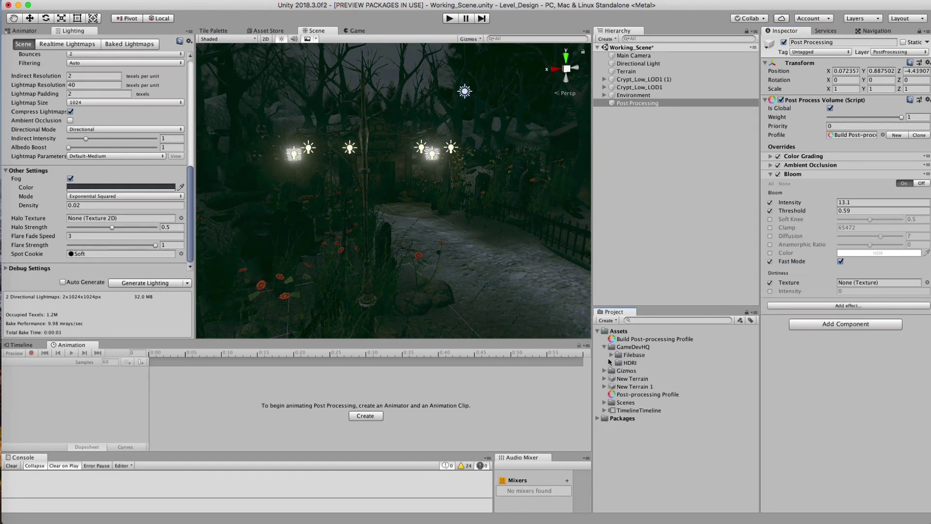
{"action": "left_click", "coordinate": [610, 362]}
{"action": "left_click", "coordinate": [611, 362]}
{"action": "left_click", "coordinate": [612, 355]}
{"action": "left_click", "coordinate": [618, 363]}
{"action": "left_click", "coordinate": [631, 379]}
{"action": "left_click", "coordinate": [625, 370]}
{"action": "left_click", "coordinate": [624, 378]}
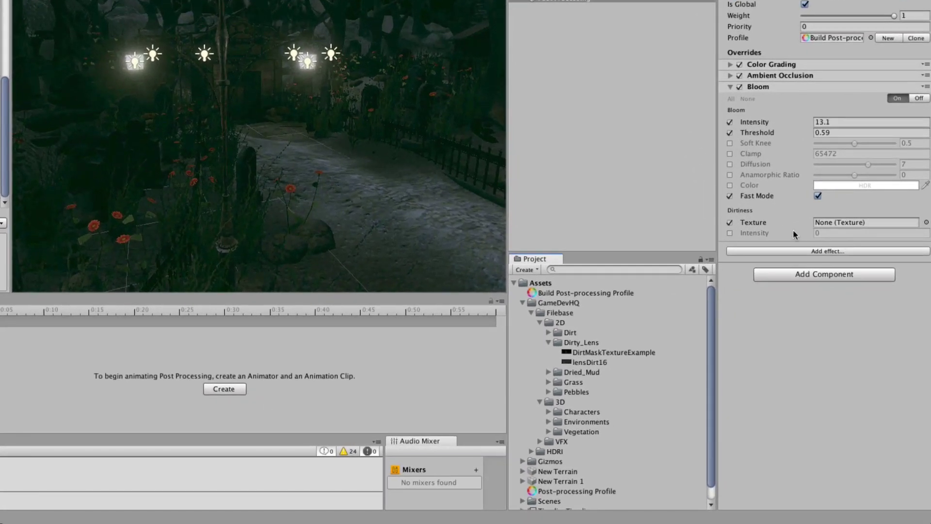
{"action": "left_click", "coordinate": [587, 362]}
{"action": "left_click", "coordinate": [624, 354]}
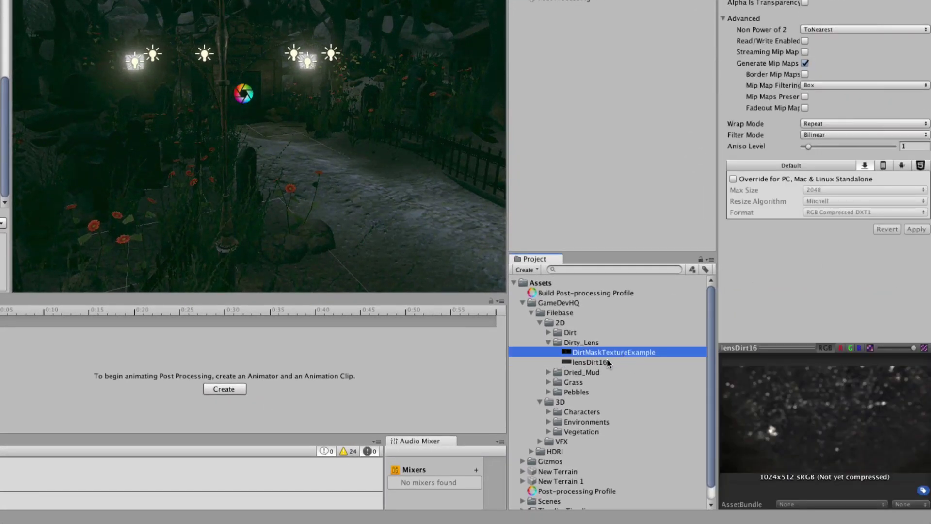
{"action": "left_click", "coordinate": [581, 362]}
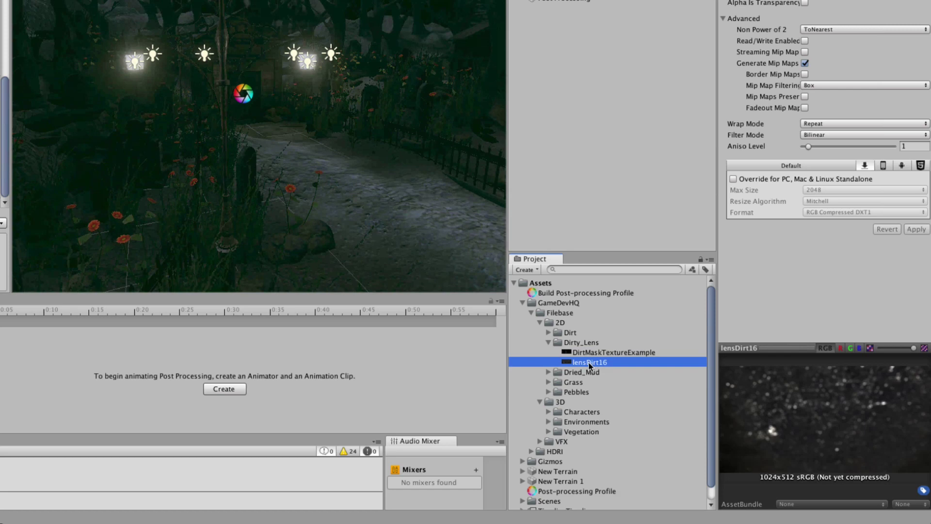
- Assign lensDirt16 as Bloom's Dirtiness Texture and raise its Intensity to about 11.6
{"action": "left_click", "coordinate": [571, 2]}
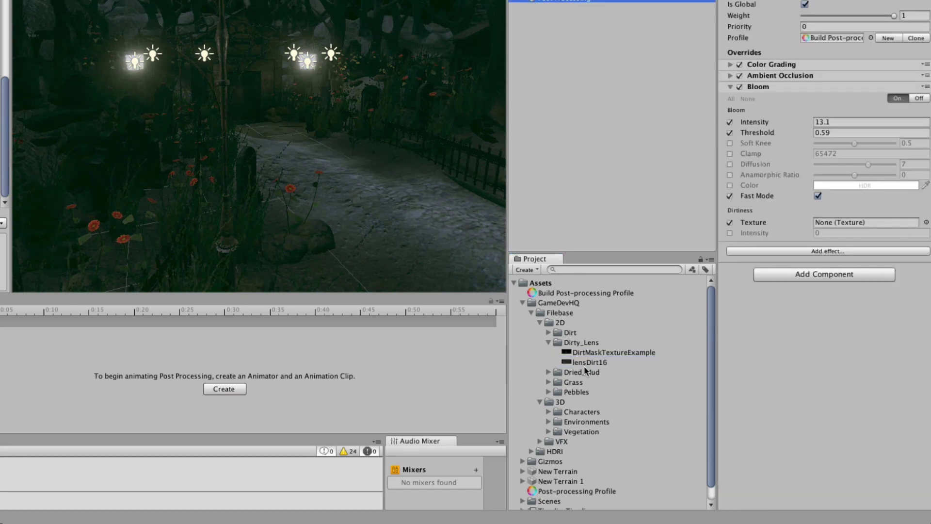
{"action": "left_click_drag", "start_coordinate": [583, 362], "coordinate": [841, 224]}
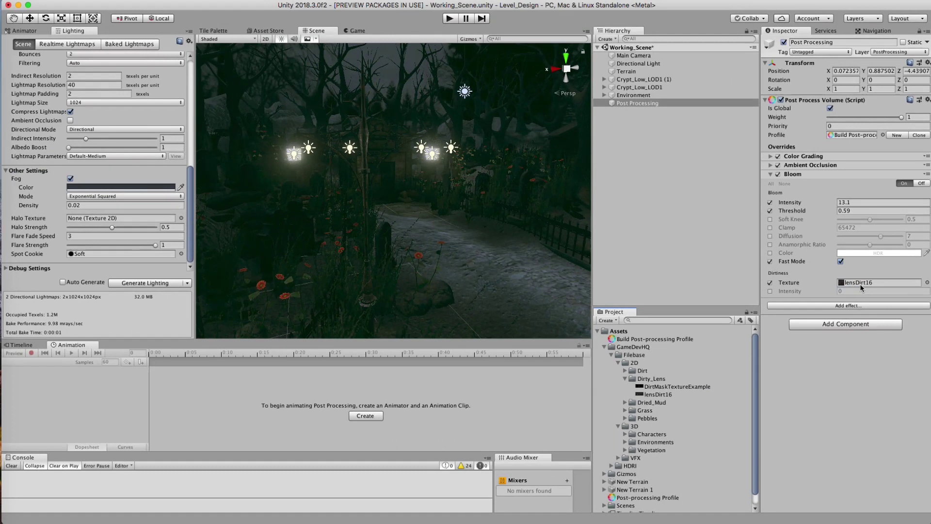
{"action": "left_click", "coordinate": [769, 291]}
{"action": "left_click", "coordinate": [790, 291]}
{"action": "left_click_drag", "start_coordinate": [790, 291], "coordinate": [904, 278]}
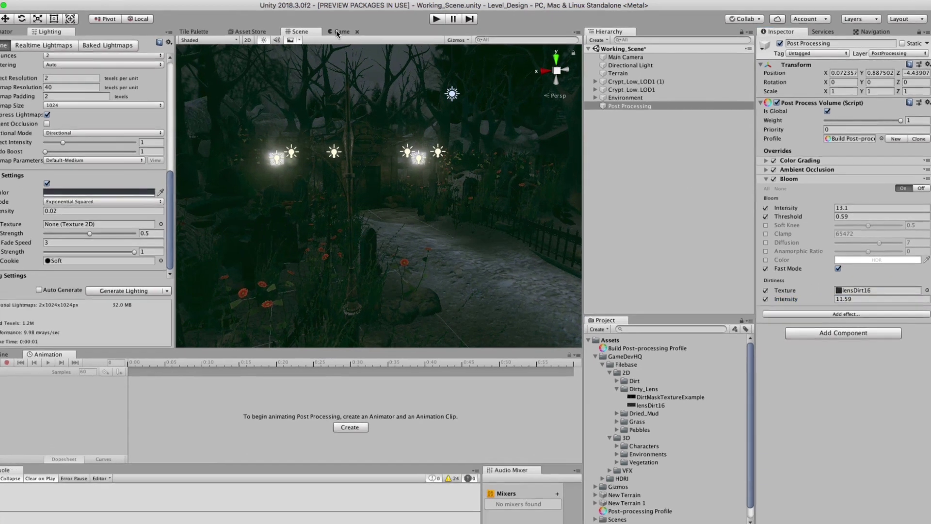
{"action": "left_click", "coordinate": [353, 31]}
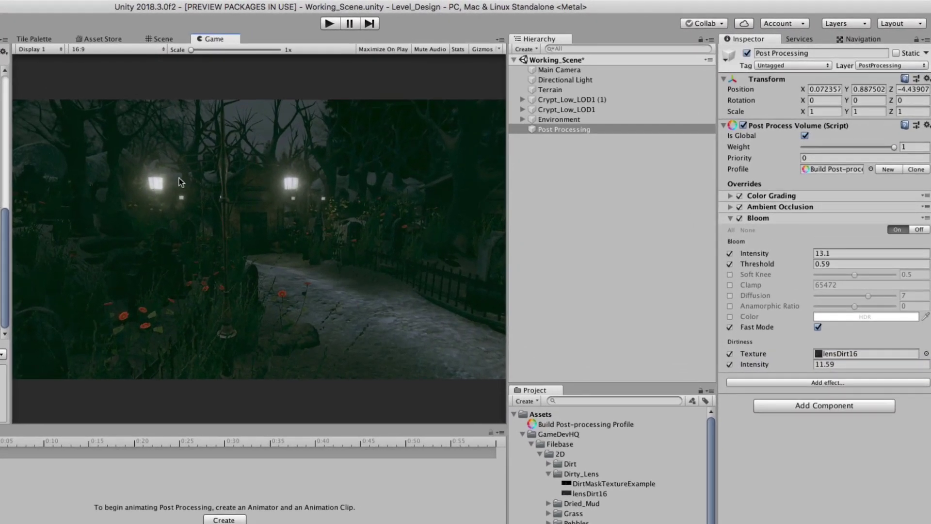
- Move the Scene view closer to the glowing lamps and collapse the Bloom override
{"action": "left_click", "coordinate": [168, 37]}
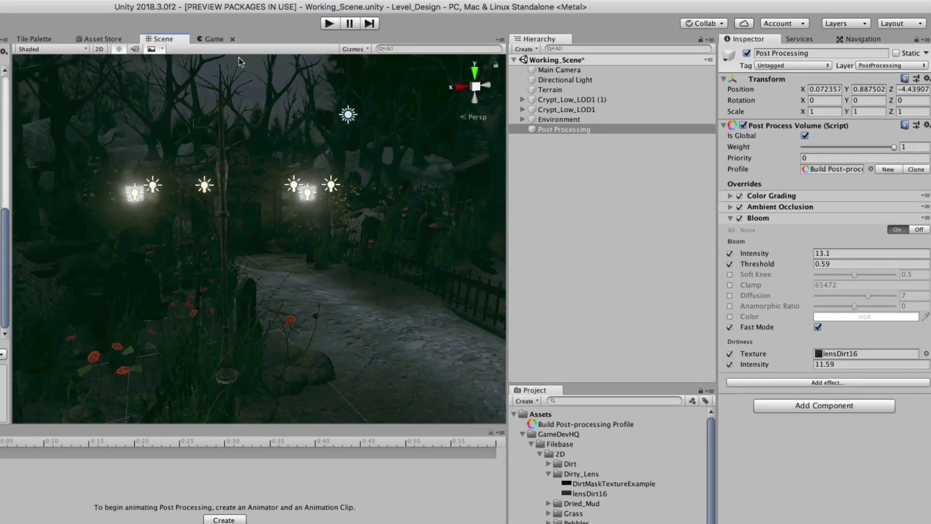
{"action": "right_click_drag", "start_coordinate": [141, 186], "coordinate": [324, 295]}
{"action": "mouse_move", "coordinate": [295, 162]}
{"action": "right_mouse_down", "text": "alt"}
{"action": "mouse_move", "coordinate": [332, 144]}
{"action": "mouse_move", "coordinate": [308, 156]}
{"action": "right_mouse_up", "text": "alt"}
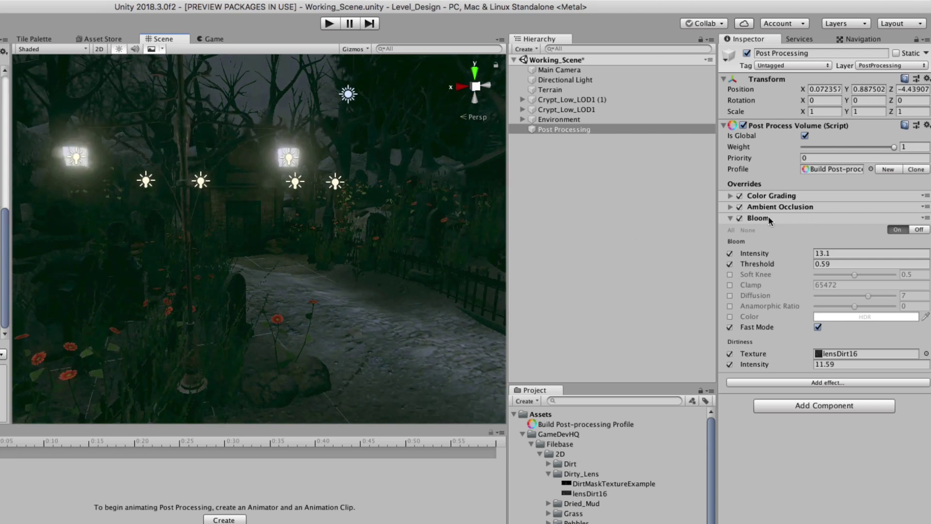
{"action": "left_click", "coordinate": [730, 219]}
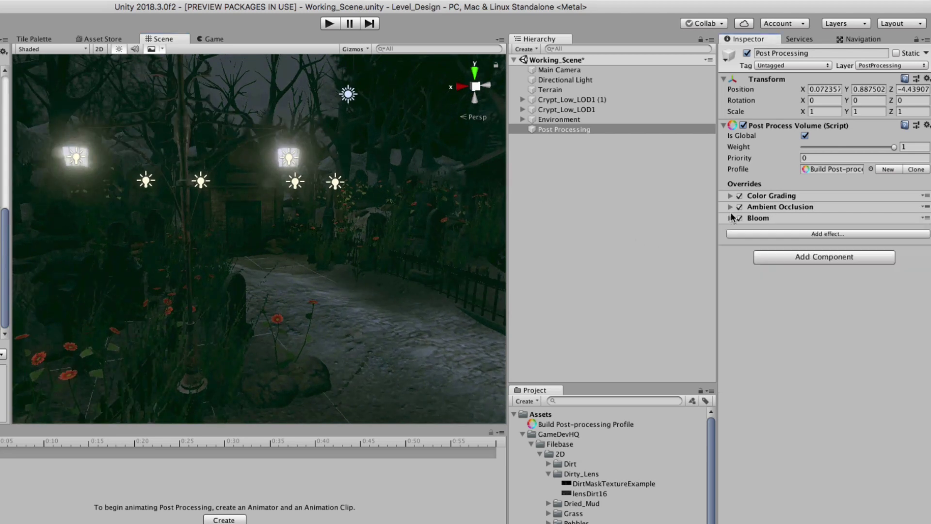
- Add a Grain effect, override its Intensity at 0.228, and collapse it
{"action": "left_click", "coordinate": [805, 232]}
{"action": "mouse_move", "coordinate": [863, 245]}
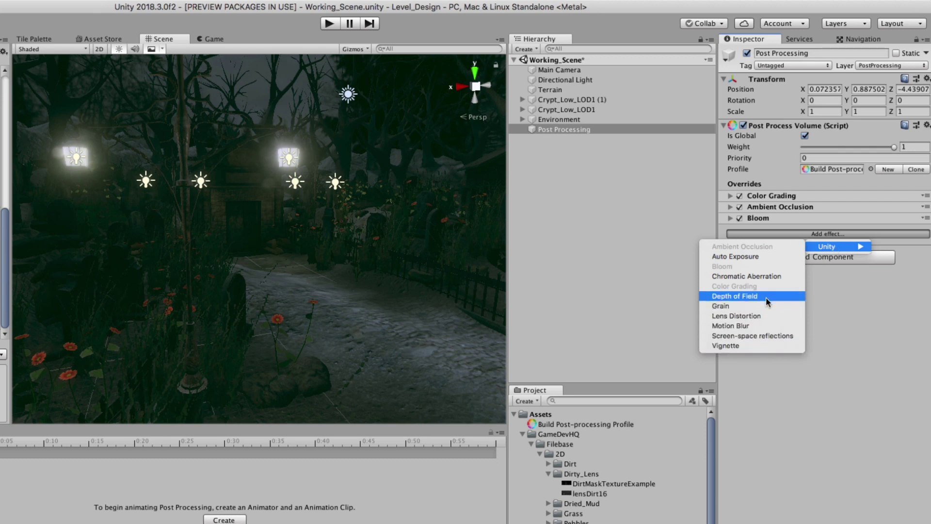
{"action": "left_click", "coordinate": [751, 311]}
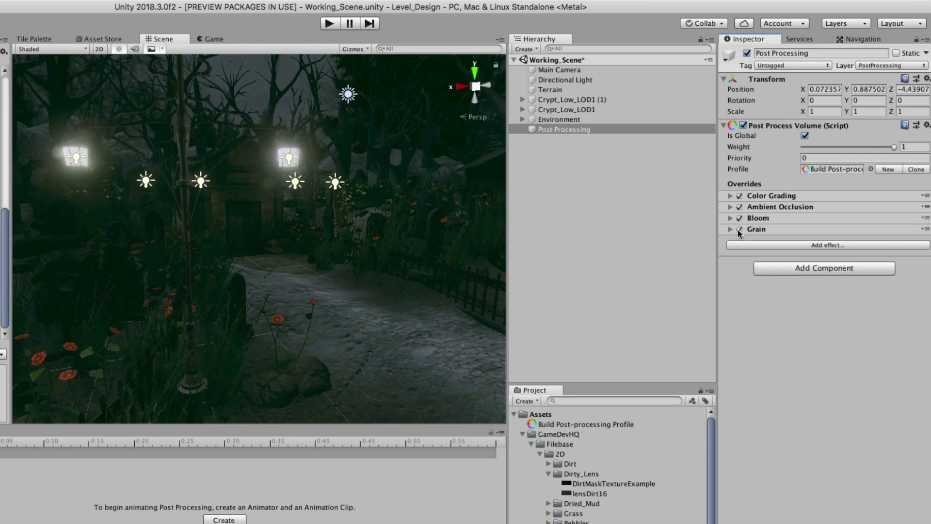
{"action": "left_click", "coordinate": [729, 229]}
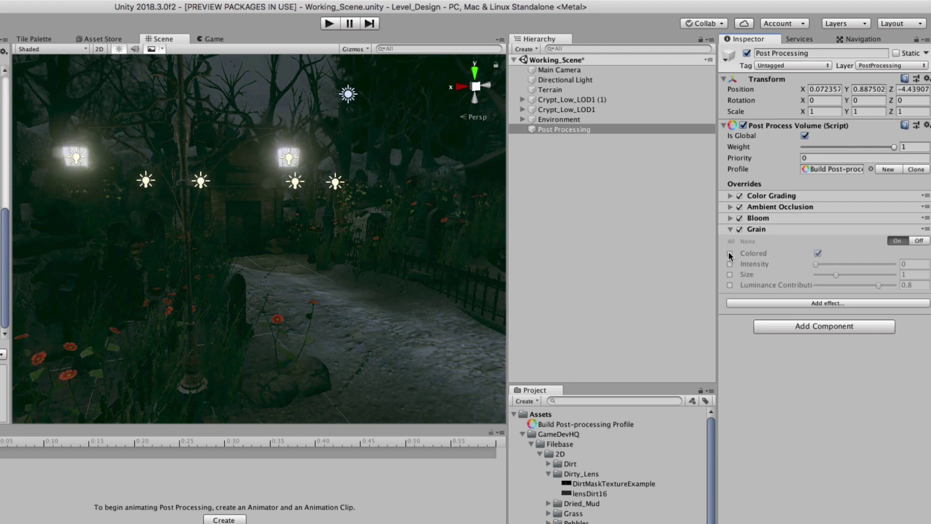
{"action": "left_click", "coordinate": [730, 265]}
{"action": "left_click_drag", "start_coordinate": [816, 263], "coordinate": [833, 270]}
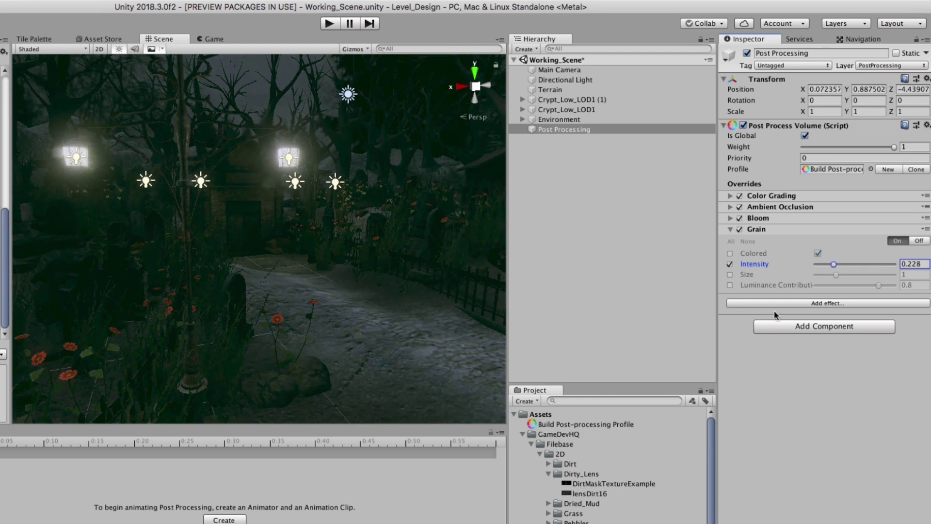
{"action": "left_click", "coordinate": [731, 230]}
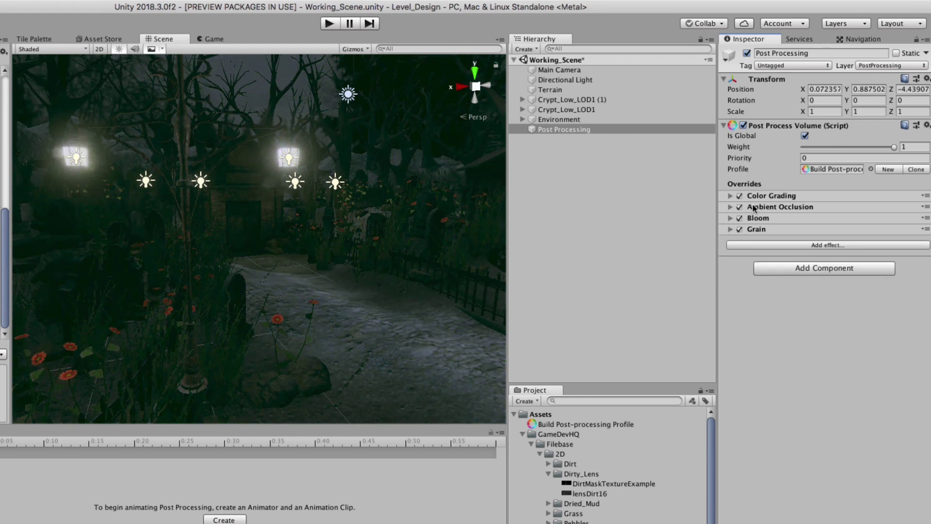
- Fly the Scene camera up the stone path toward the crypt and reopen the Add effect list
{"action": "left_click", "coordinate": [773, 246]}
{"action": "mouse_move", "coordinate": [776, 257]}
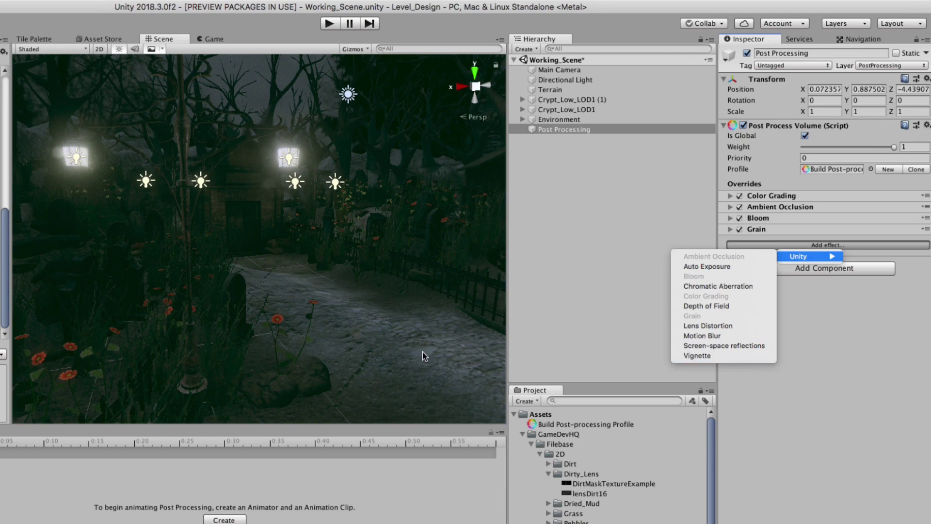
{"action": "left_click", "coordinate": [352, 312]}
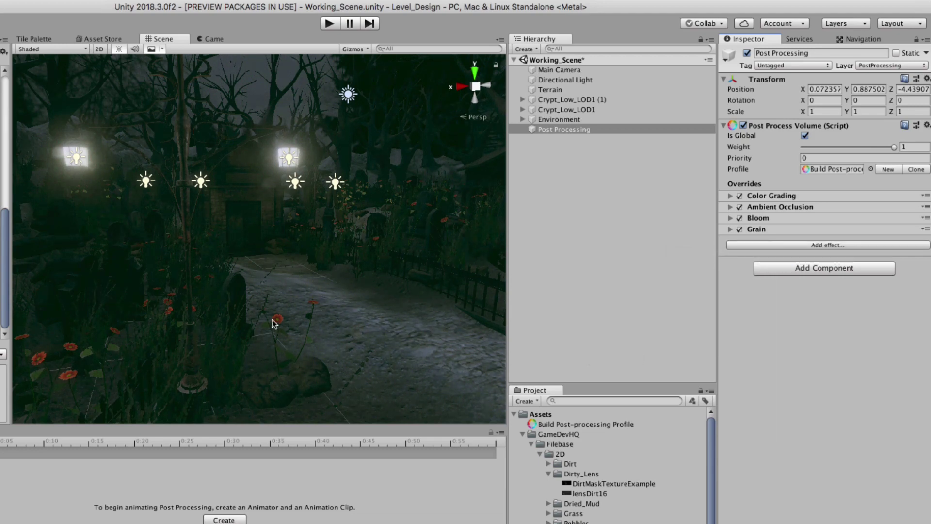
{"action": "right_click_drag", "start_coordinate": [301, 306], "coordinate": [267, 290]}
{"action": "left_click", "coordinate": [796, 246]}
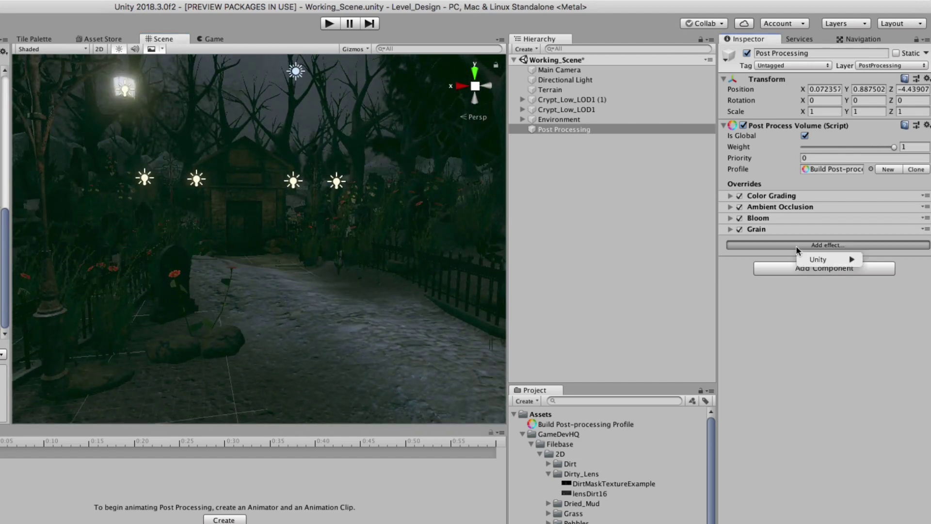
- Add a Vignette effect with its Mode override enabled and left on Classic
{"action": "mouse_move", "coordinate": [844, 257]}
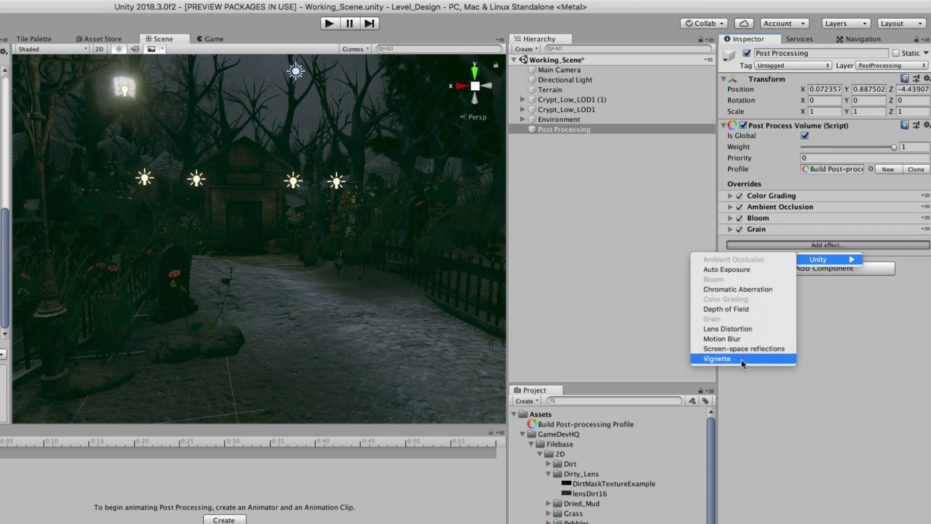
{"action": "left_click", "coordinate": [763, 361]}
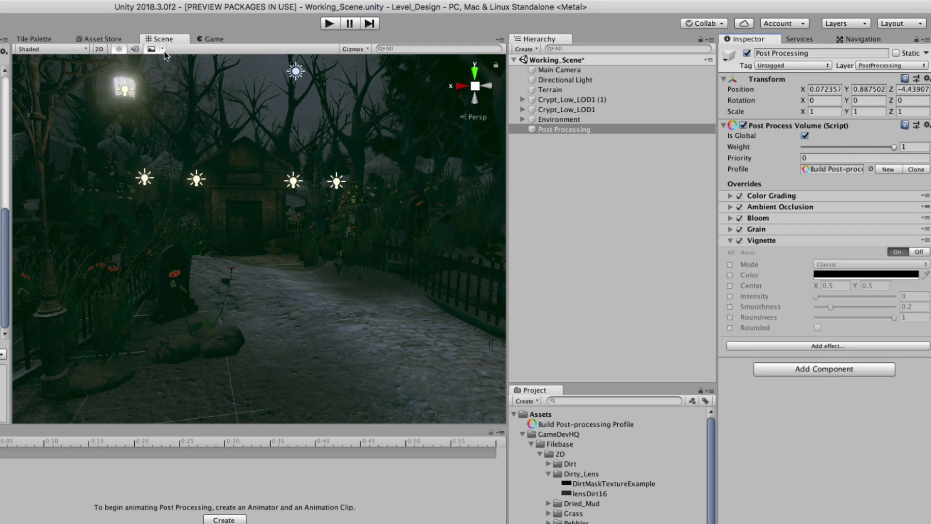
{"action": "left_click", "coordinate": [730, 265]}
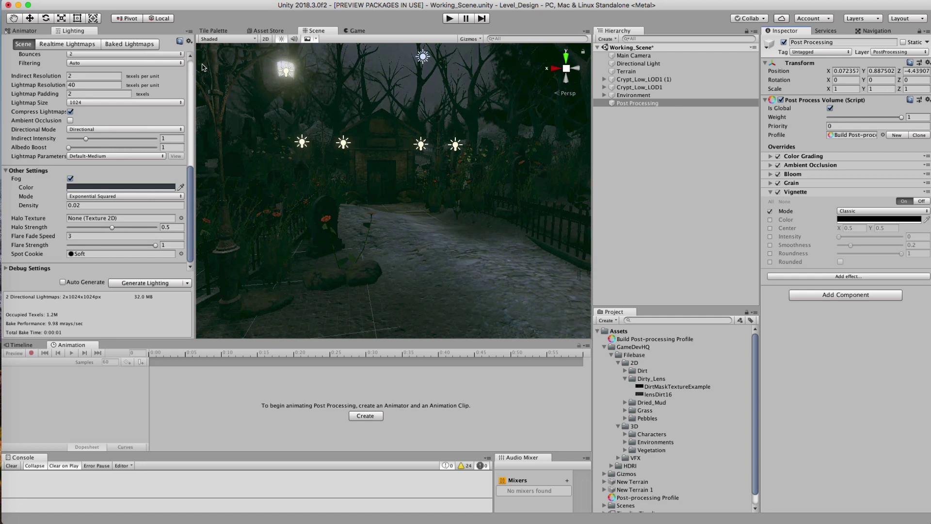
- Override Vignette Intensity, test values in the Game view, and settle on 0.299
{"action": "left_click", "coordinate": [770, 237]}
{"action": "left_click", "coordinate": [841, 237]}
{"action": "left_click_drag", "start_coordinate": [855, 232], "coordinate": [909, 233]}
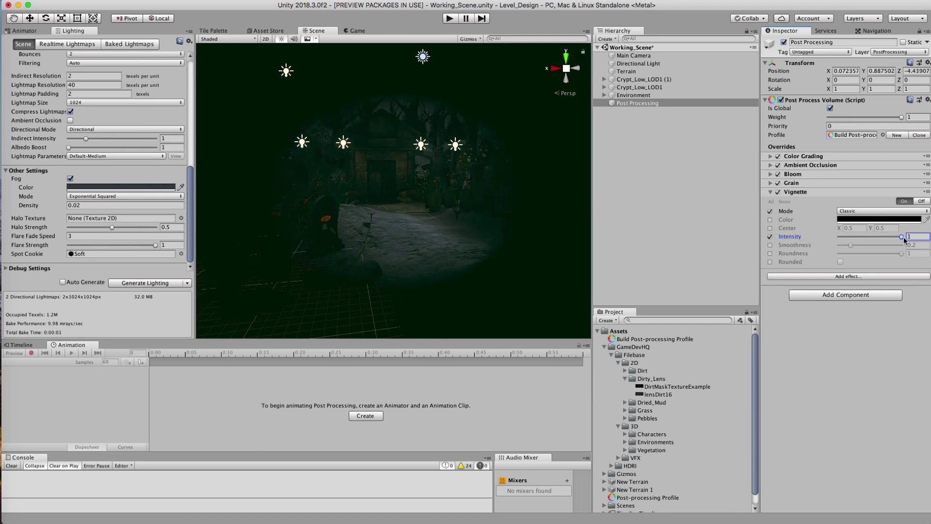
{"action": "left_click_drag", "start_coordinate": [898, 238], "coordinate": [842, 236]}
{"action": "left_click", "coordinate": [357, 30]}
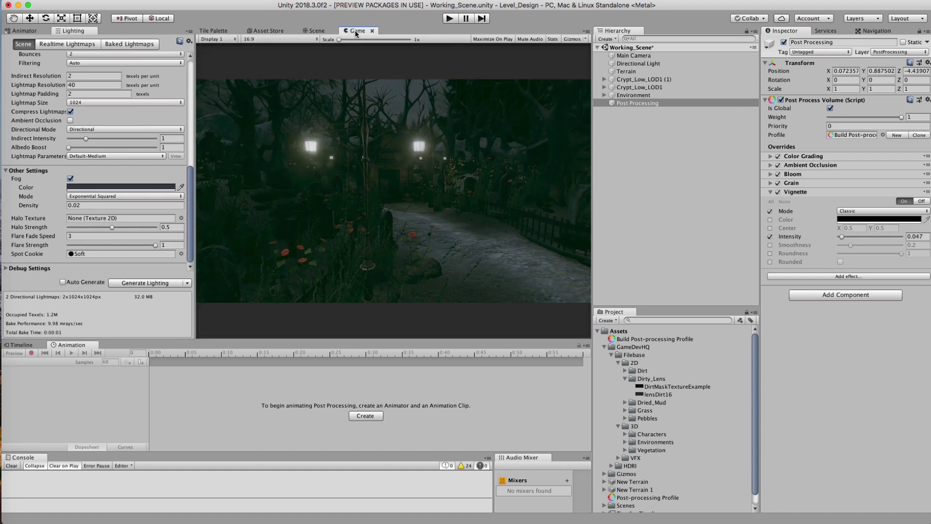
{"action": "mouse_move", "coordinate": [840, 235]}
{"action": "left_mouse_down"}
{"action": "mouse_move", "coordinate": [875, 237]}
{"action": "mouse_move", "coordinate": [829, 235]}
{"action": "left_mouse_up"}
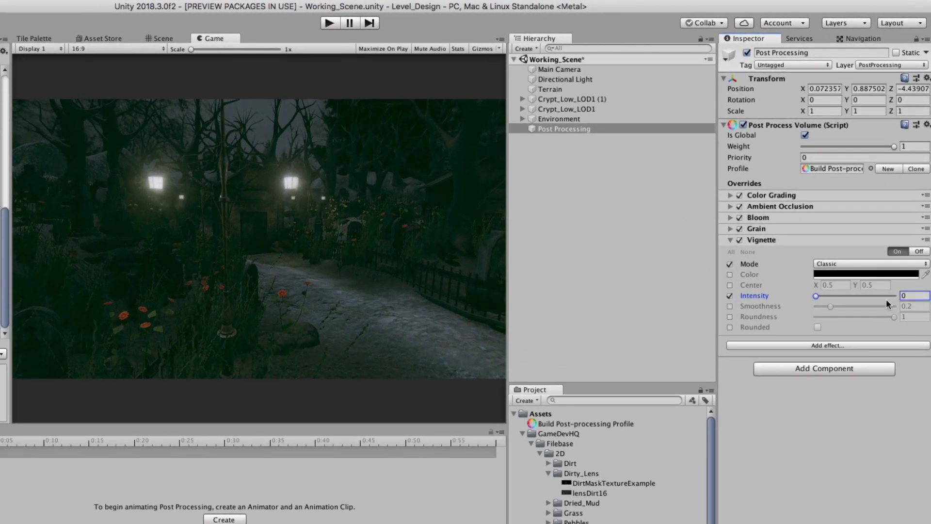
{"action": "left_click_drag", "start_coordinate": [816, 296], "coordinate": [852, 287]}
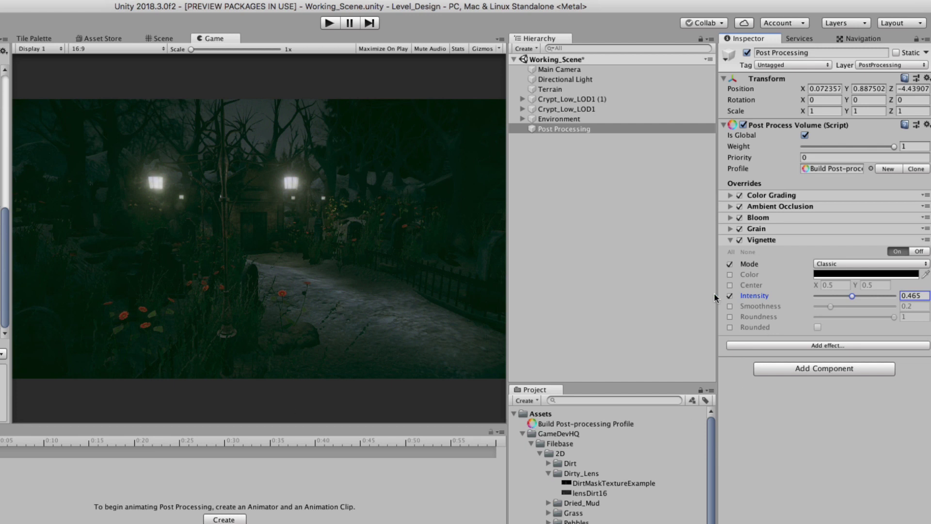
{"action": "mouse_move", "coordinate": [849, 294]}
{"action": "left_mouse_down"}
{"action": "mouse_move", "coordinate": [816, 301]}
{"action": "mouse_move", "coordinate": [850, 299]}
{"action": "left_mouse_up"}
{"action": "left_click_drag", "start_coordinate": [847, 296], "coordinate": [840, 297]}
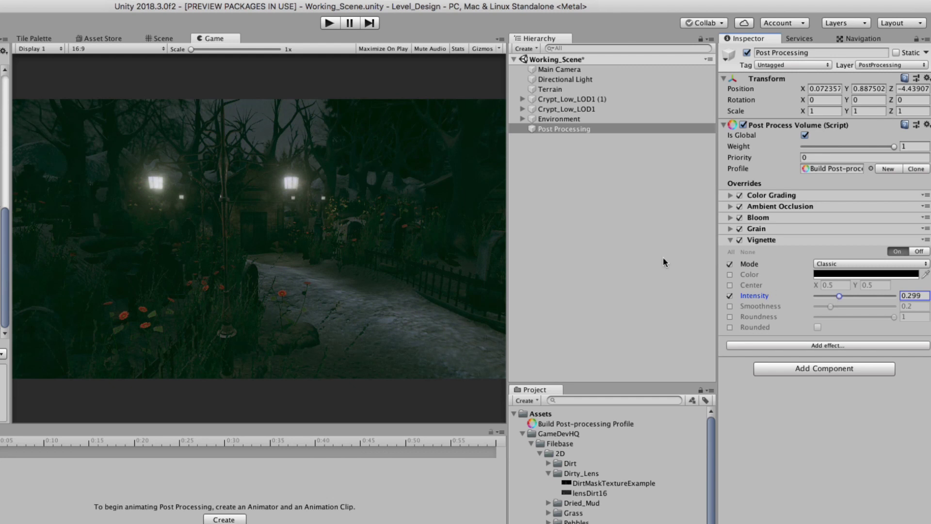
{"action": "left_click", "coordinate": [603, 218]}
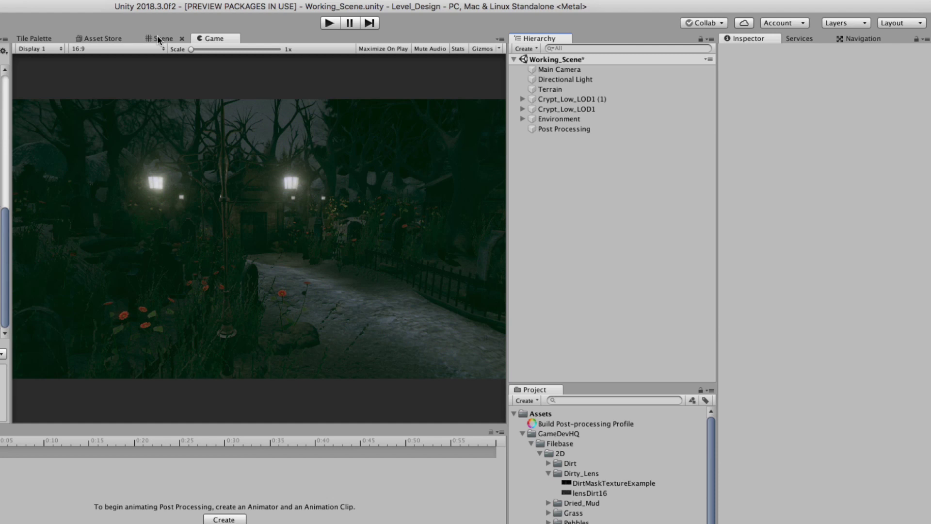
{"action": "left_click", "coordinate": [552, 129]}
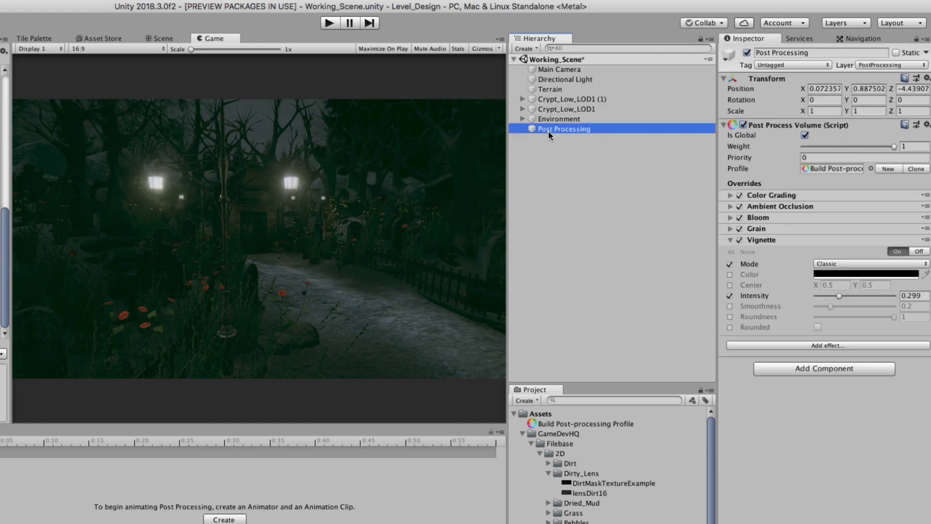
- Toggle the Post Processing object off and on to compare, leaving it active
{"action": "left_click", "coordinate": [747, 54]}
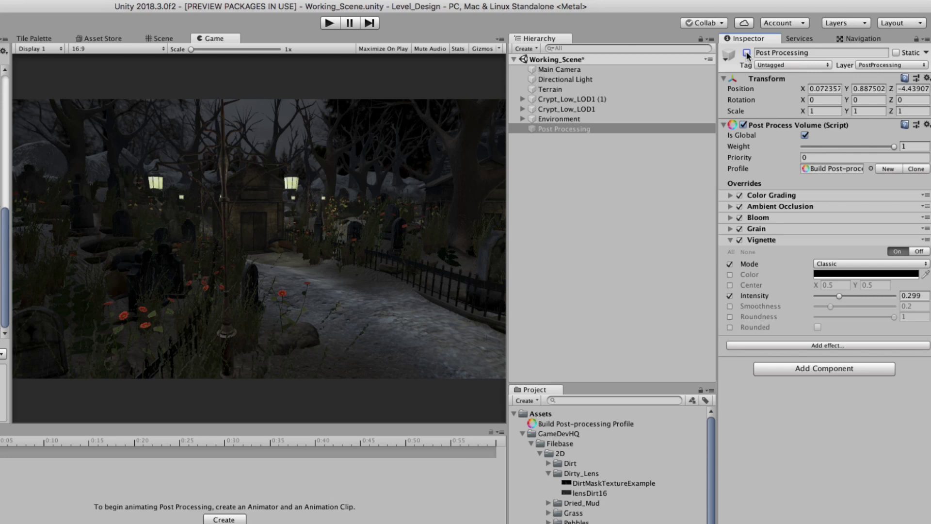
{"action": "left_click", "coordinate": [747, 53]}
{"action": "left_click", "coordinate": [748, 53]}
{"action": "left_click", "coordinate": [747, 53]}
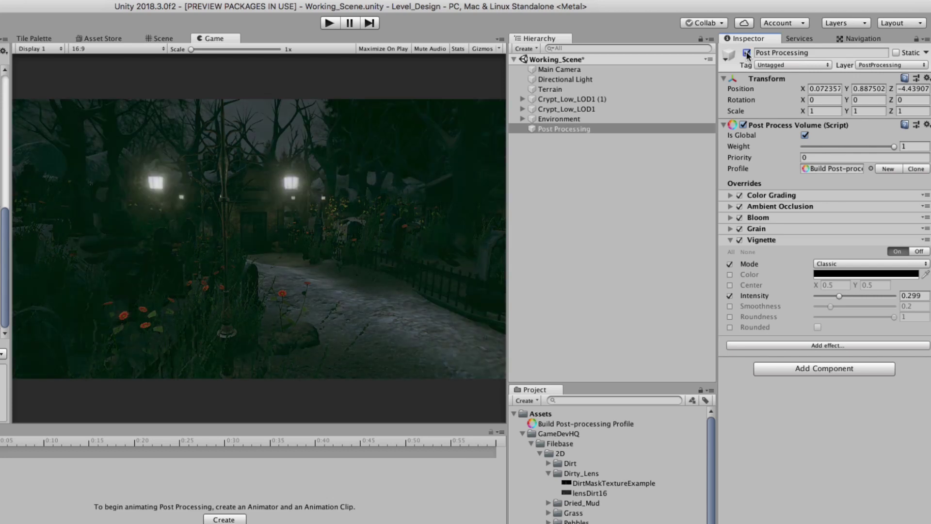
{"action": "left_click", "coordinate": [747, 54]}
{"action": "left_click", "coordinate": [748, 53]}
{"action": "left_click", "coordinate": [730, 240]}
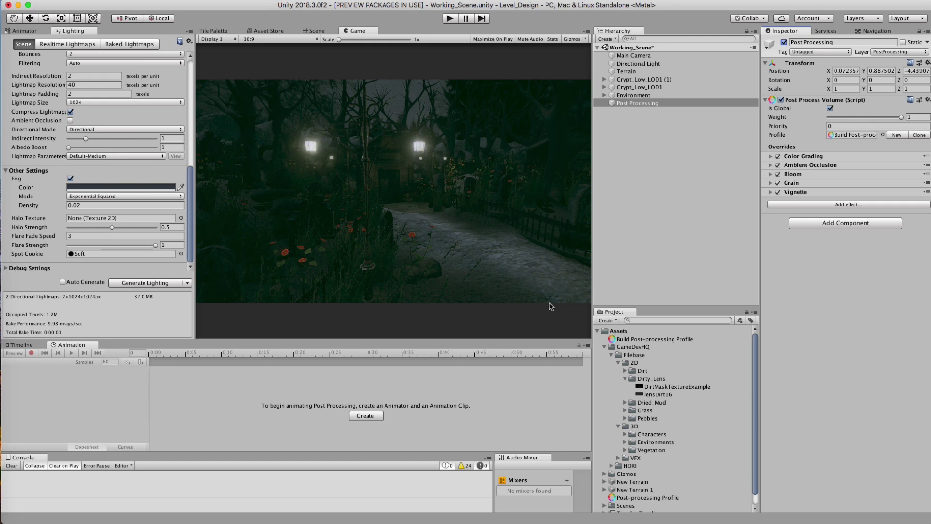
- Return to the Scene view and look around the finished post-processed graveyard
{"action": "left_click", "coordinate": [317, 31]}
{"action": "right_click_drag", "start_coordinate": [335, 189], "coordinate": [386, 195]}
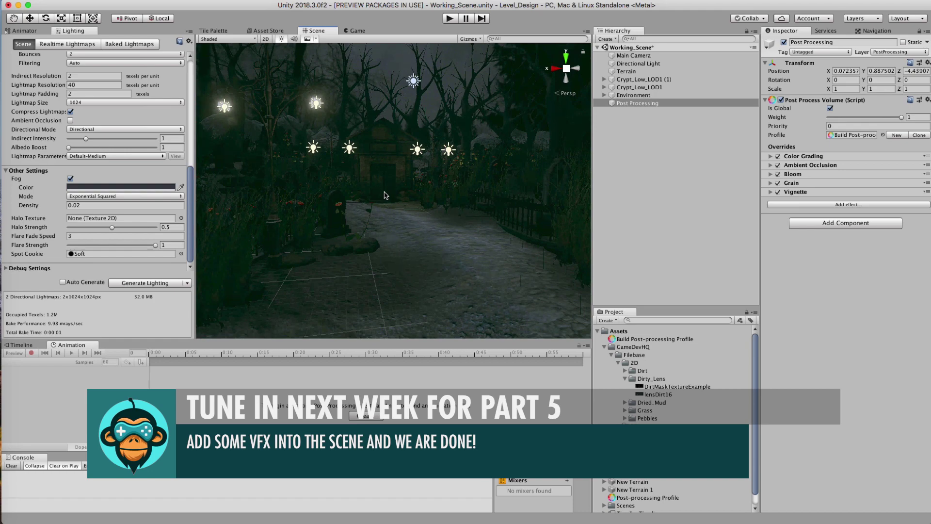
{"action": "right_click_drag", "start_coordinate": [390, 221], "coordinate": [390, 221]}
{"action": "right_click_drag", "start_coordinate": [359, 229], "coordinate": [579, 189]}
{"action": "left_click_drag", "start_coordinate": [578, 189], "coordinate": [373, 191], "text": "alt"}
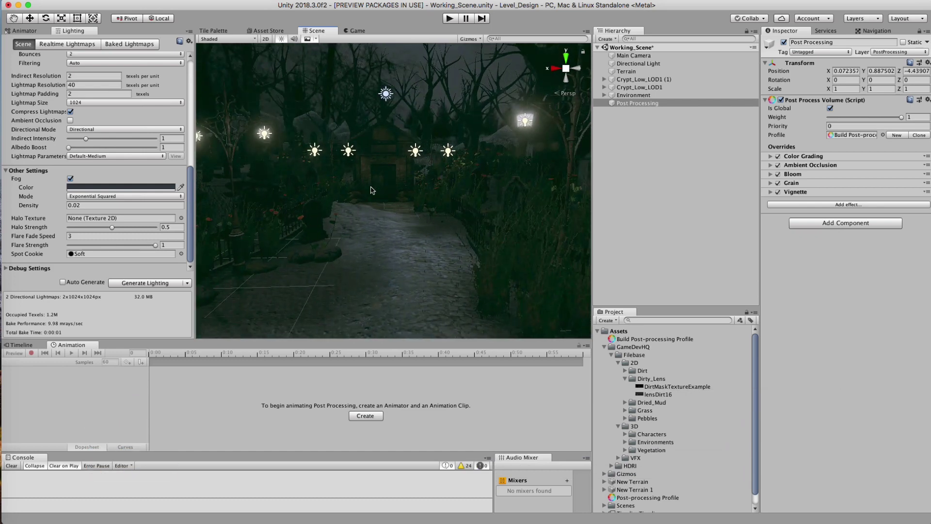